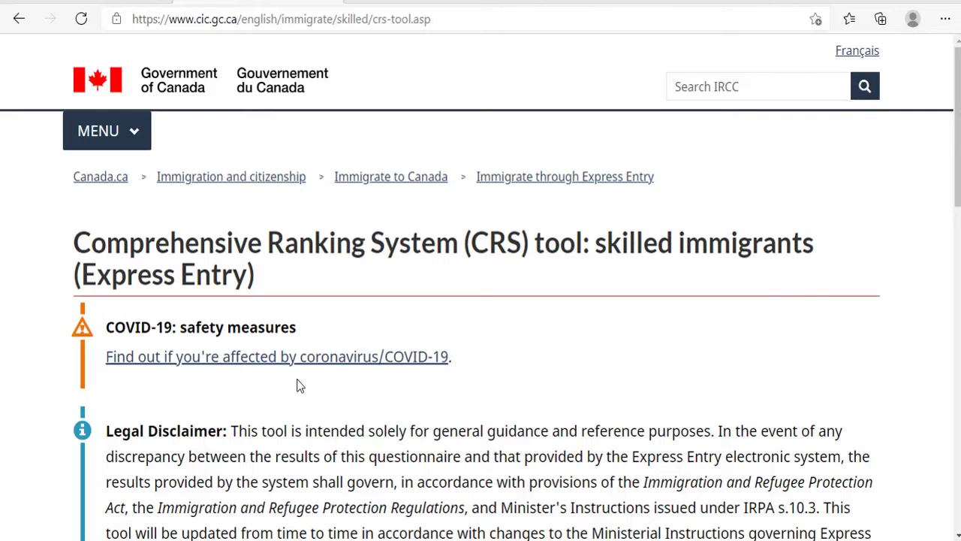
Step: Examine the web address and heading of the Comprehensive Ranking System (CRS) tool page for skilled immigrants
left_click_drag(430, 19, 133, 18)
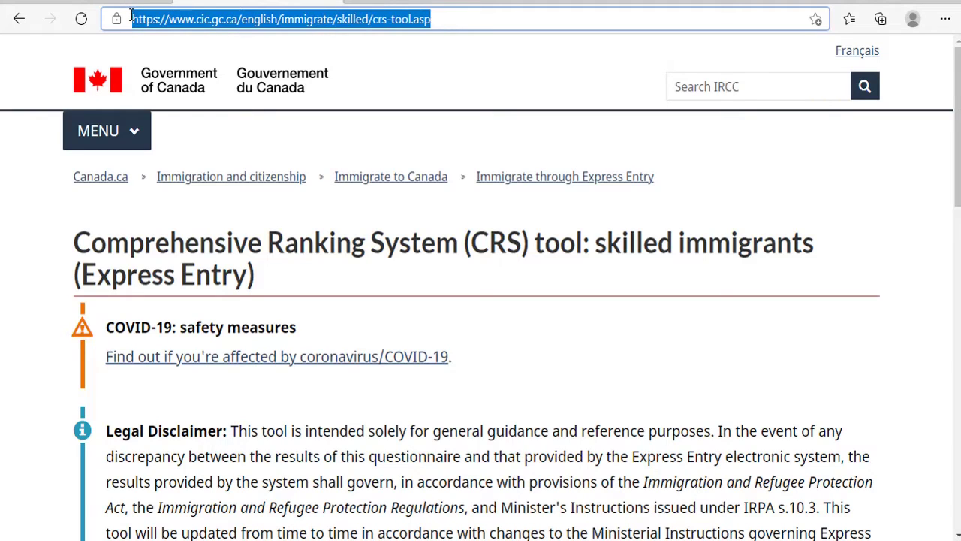
left_click(264, 154)
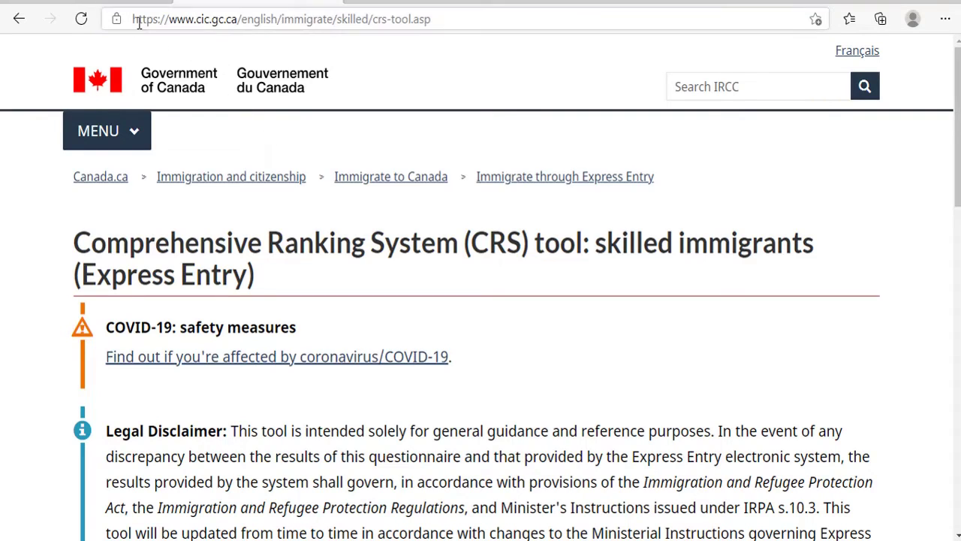
left_click_drag(133, 18, 433, 19)
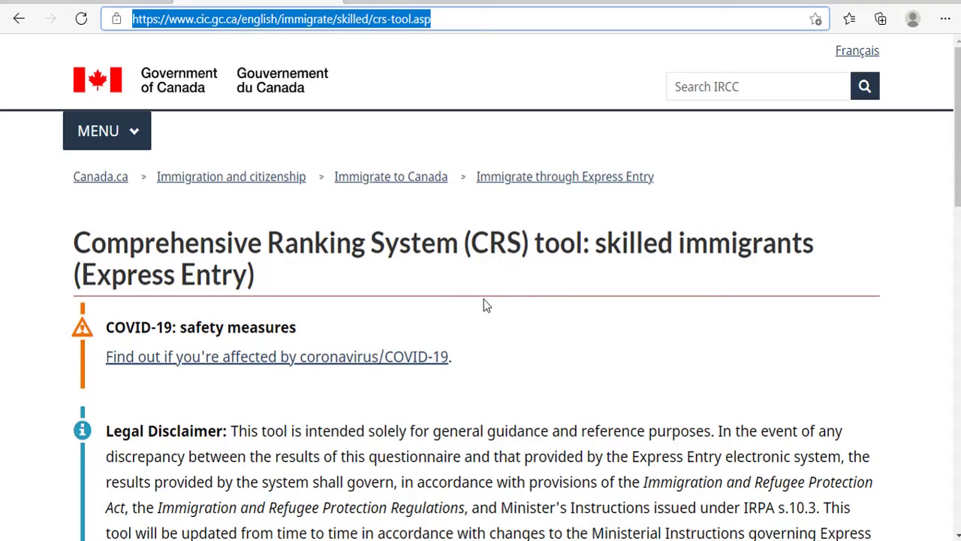
scroll(450, 306, "down", 1)
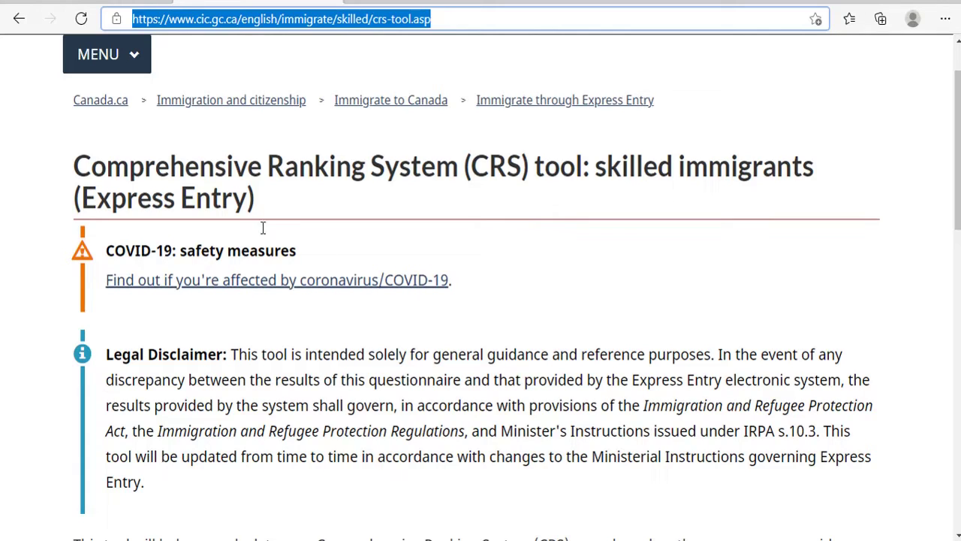
left_click_drag(262, 204, 62, 179)
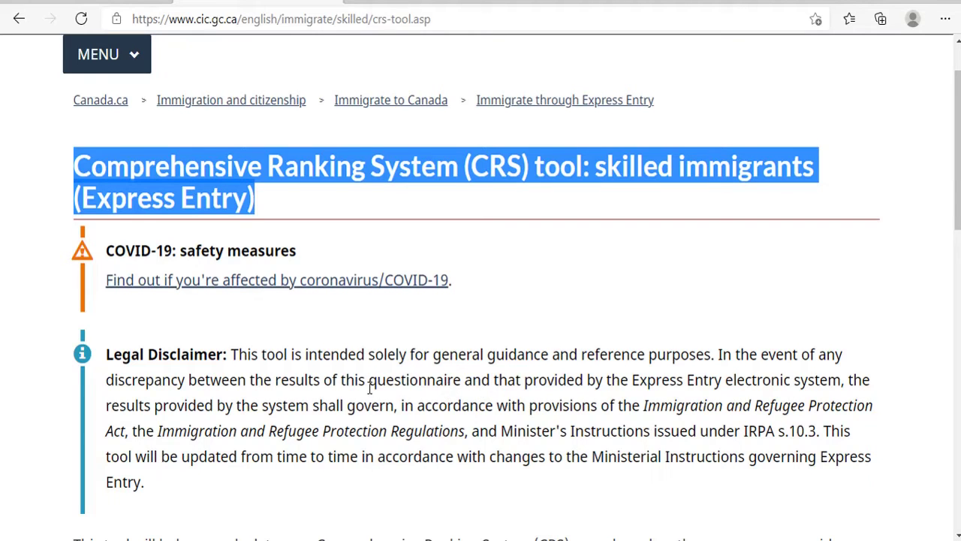
scroll(370, 387, "up", 1)
scroll(476, 416, "down", 2)
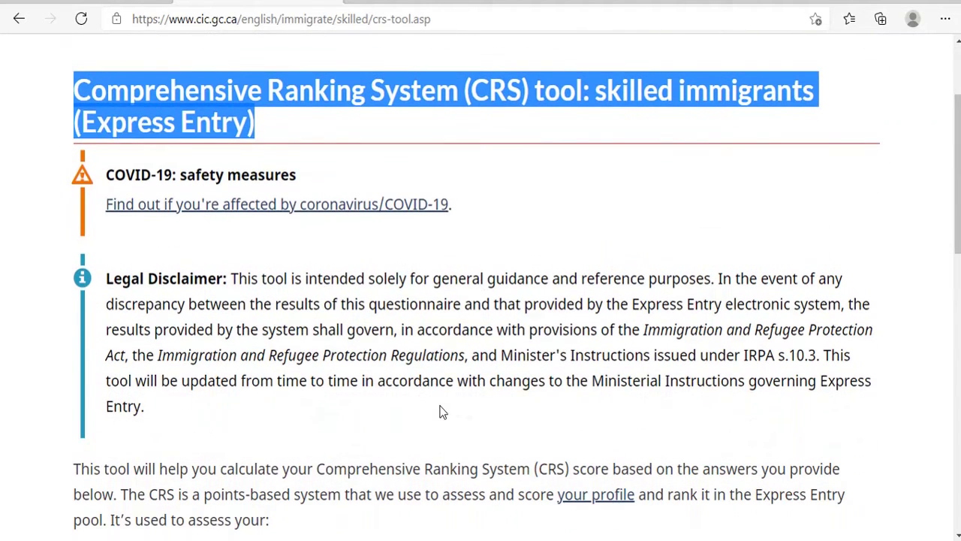
scroll(440, 408, "up", 2)
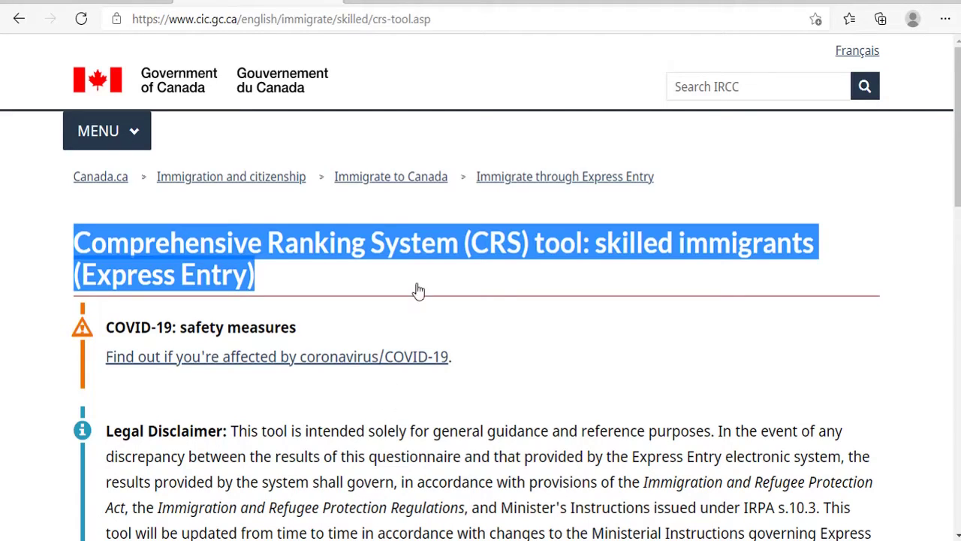
left_click_drag(431, 19, 90, 64)
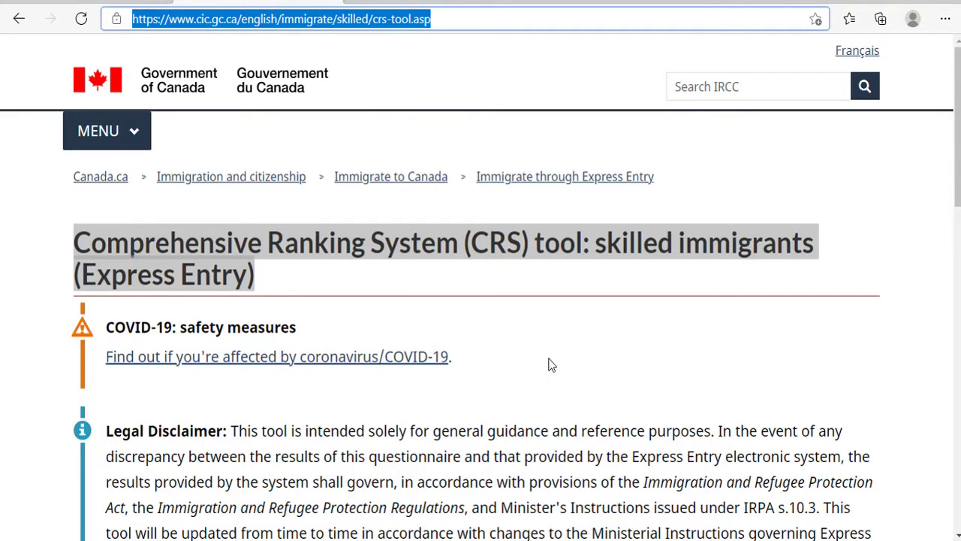
scroll(551, 360, "down", 1)
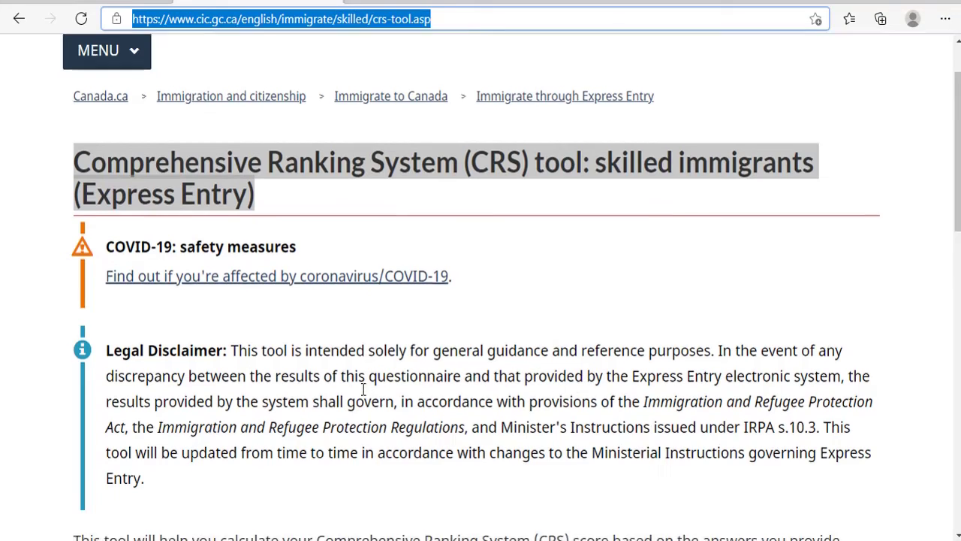
scroll(365, 390, "down", 4)
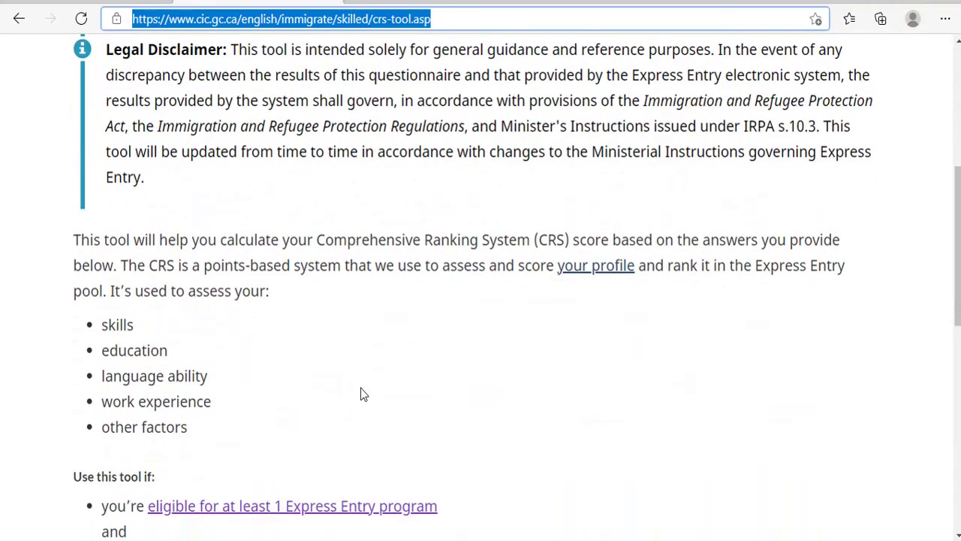
scroll(360, 393, "up", 3)
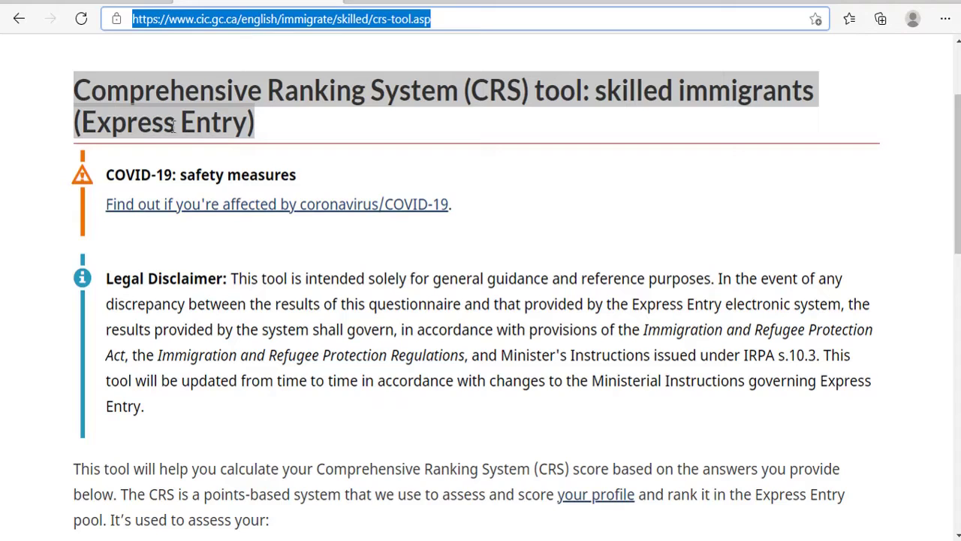
Step: Read the legal disclaimer, the tool's purpose and the listed factors, from education and language ability to work experience and other factors
left_click_drag(232, 278, 418, 420)
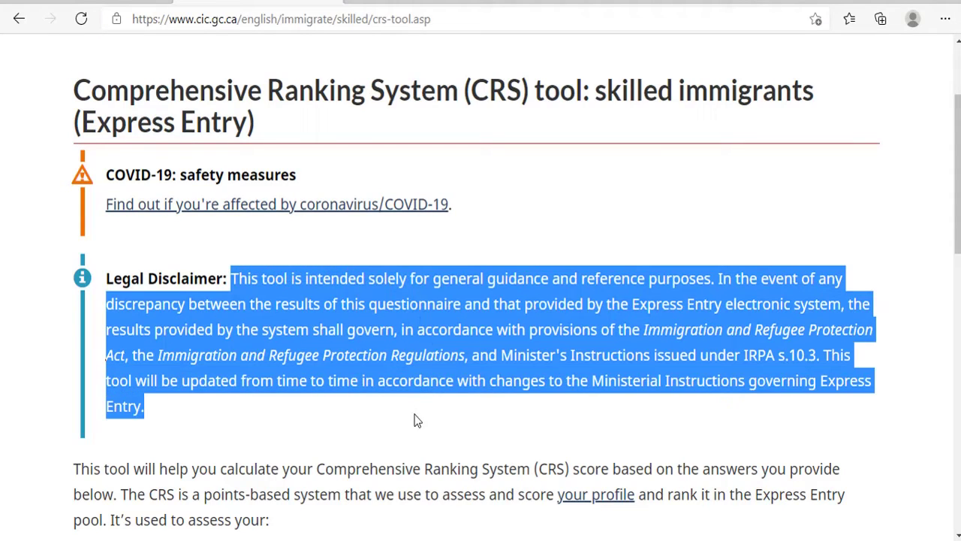
left_click(278, 439)
scroll(256, 439, "down", 2)
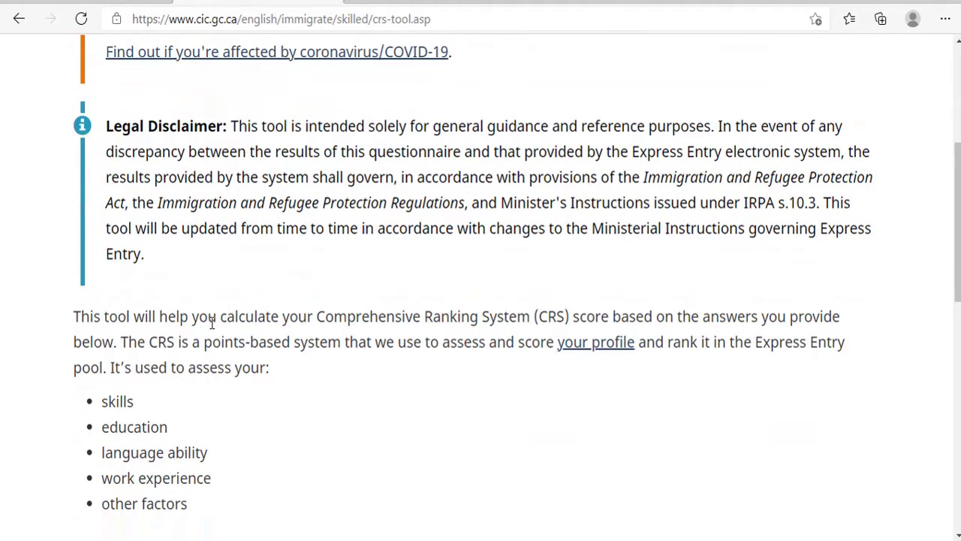
left_click_drag(216, 321, 737, 317)
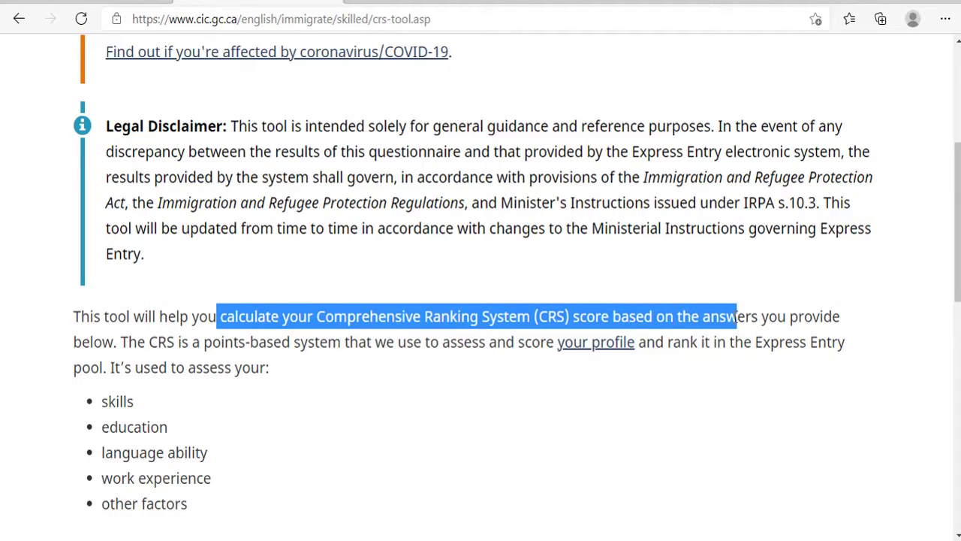
left_click(359, 446)
scroll(346, 443, "down", 2)
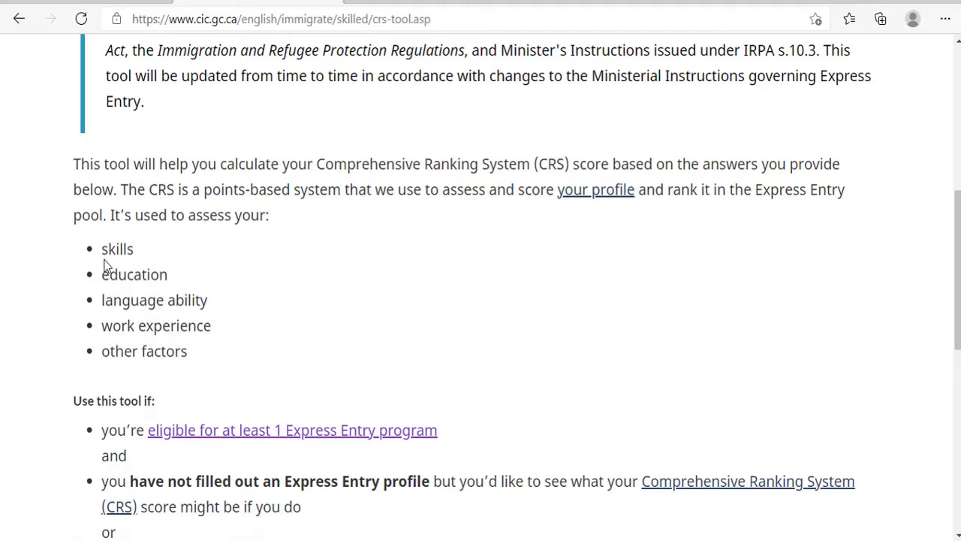
left_click_drag(104, 255, 177, 275)
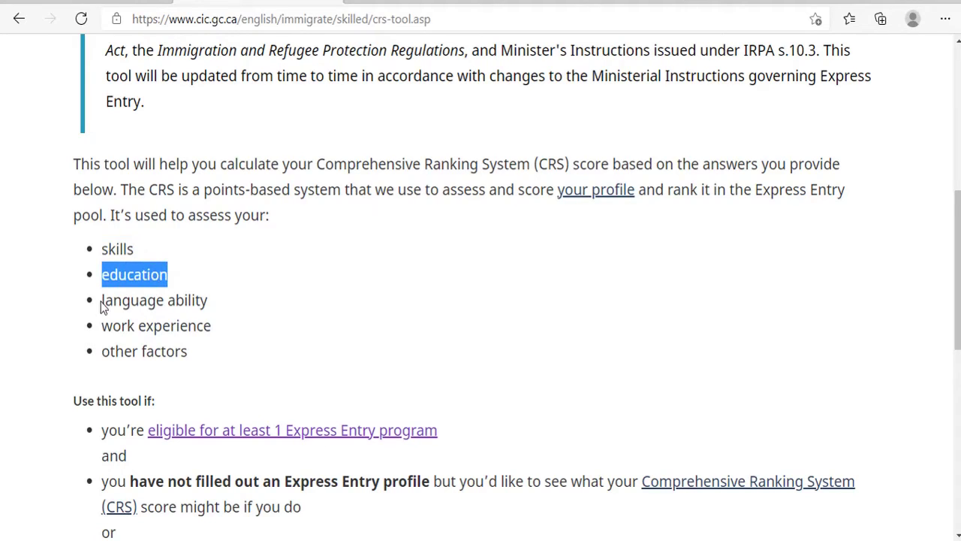
left_click_drag(103, 300, 208, 300)
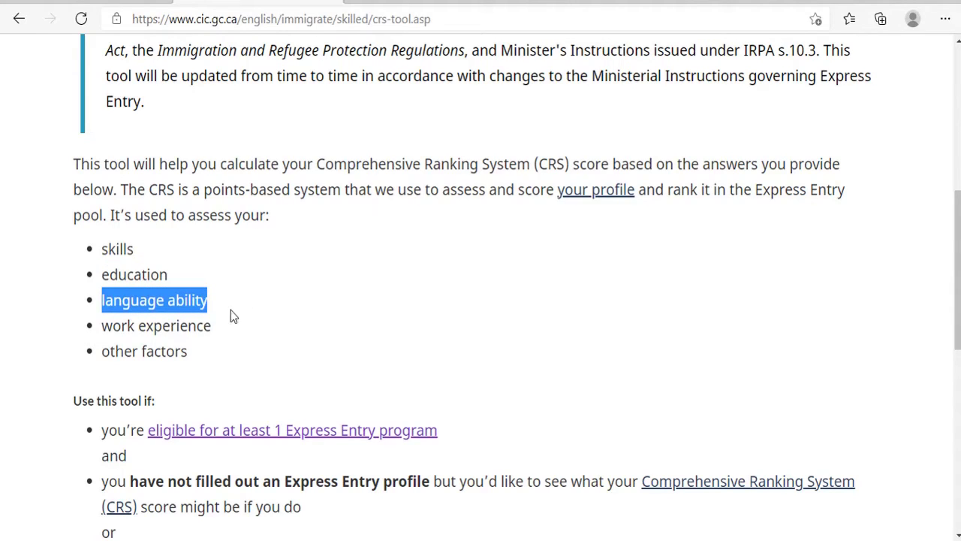
left_click_drag(102, 326, 224, 333)
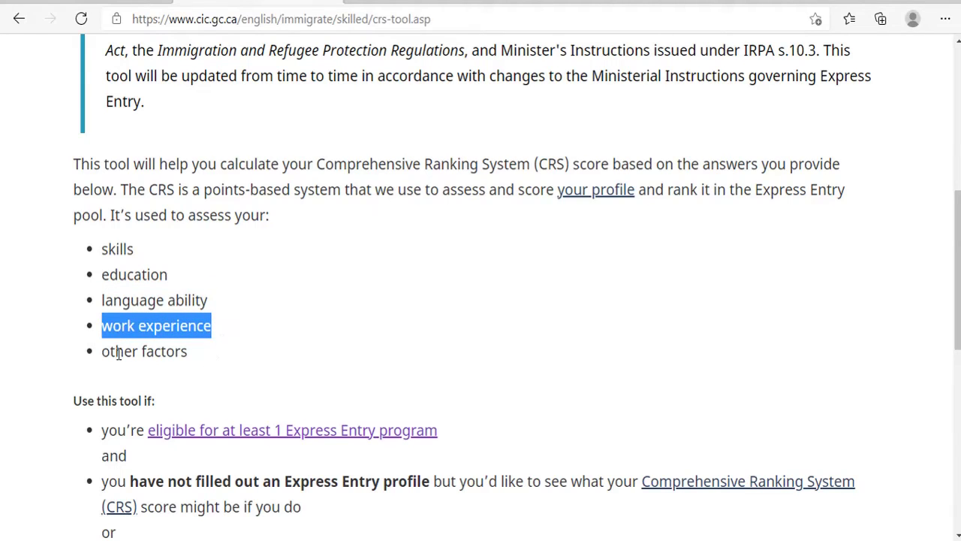
left_click_drag(103, 351, 182, 350)
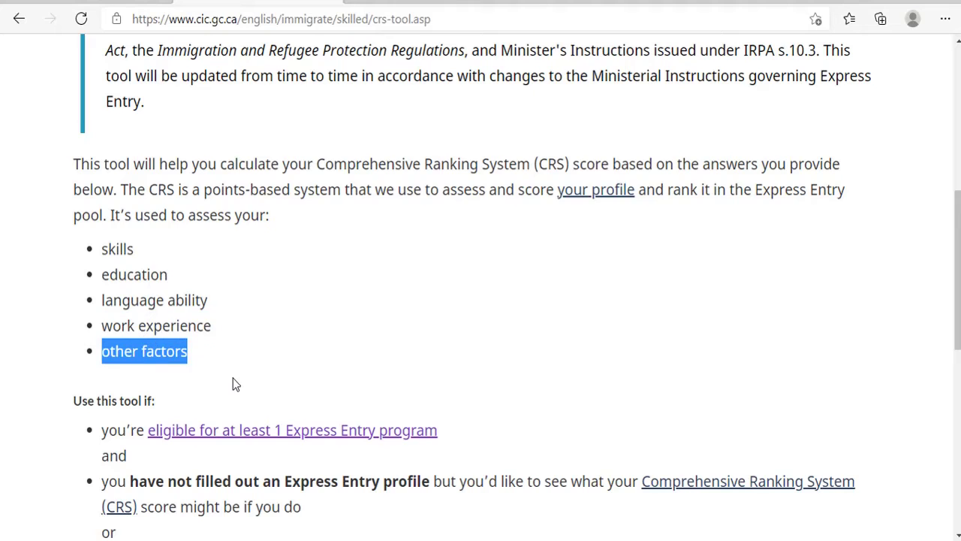
Step: Read the "Use this tool if" conditions, focusing on eligibility for at least 1 Express Entry program
scroll(233, 384, "down", 2)
scroll(188, 370, "down", 1)
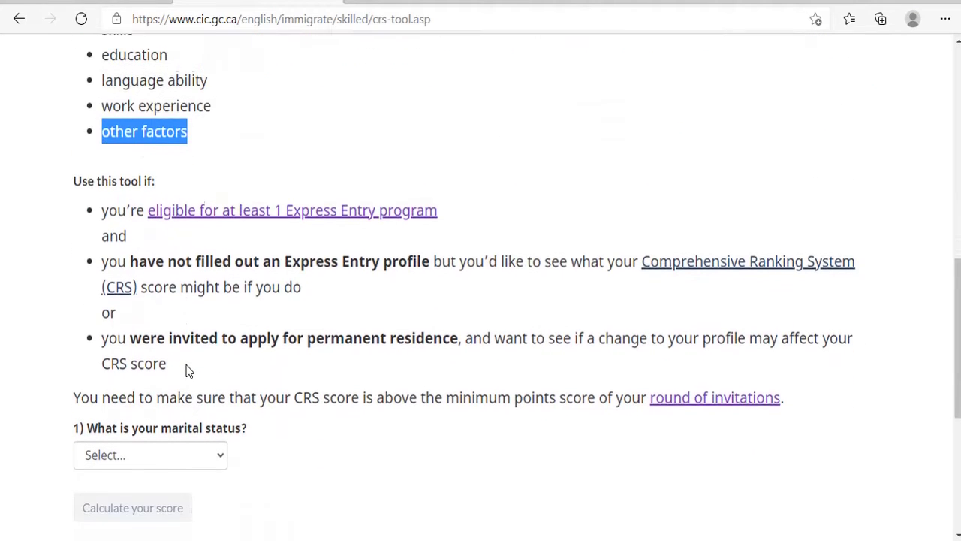
left_click_drag(73, 172, 159, 179)
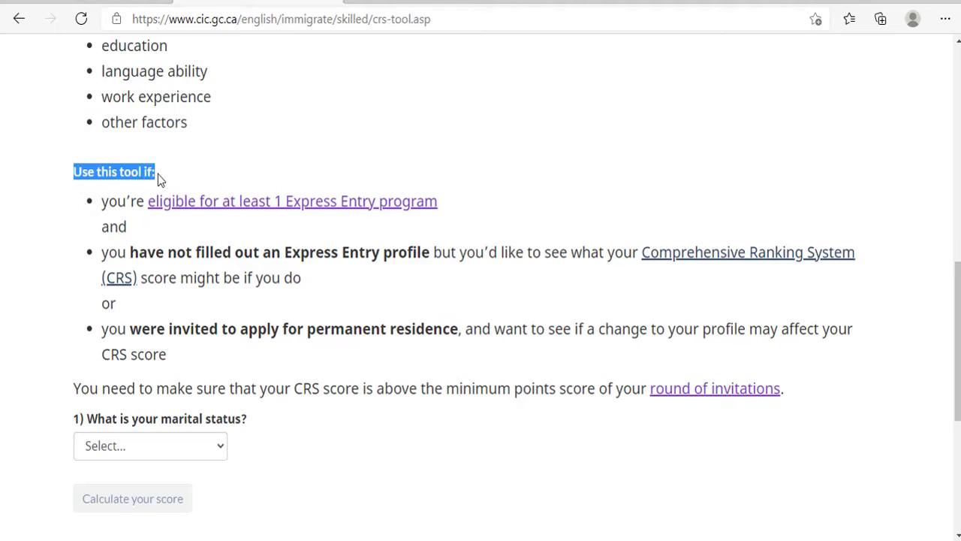
left_click(46, 239)
left_click_drag(105, 203, 440, 202)
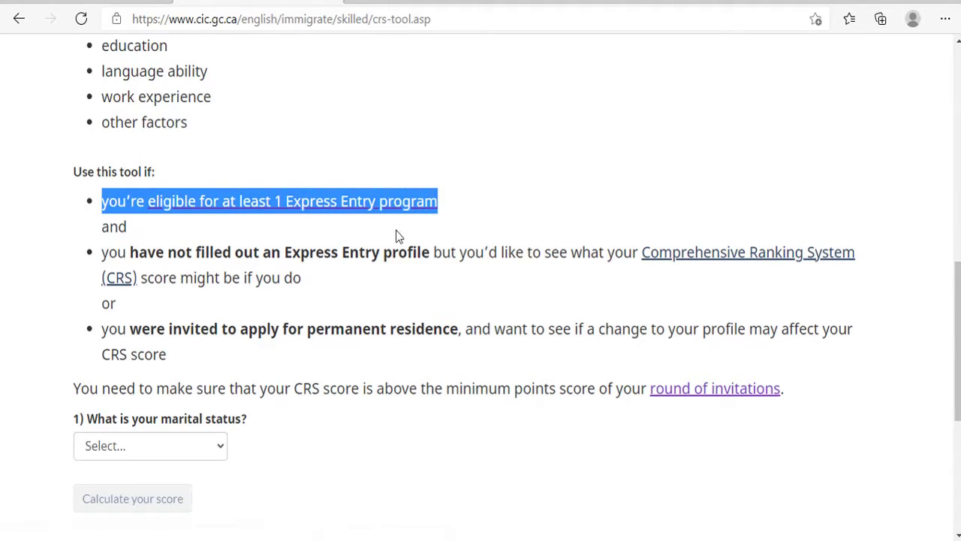
left_click(213, 235)
left_click_drag(102, 202, 442, 206)
scroll(263, 382, "down", 2)
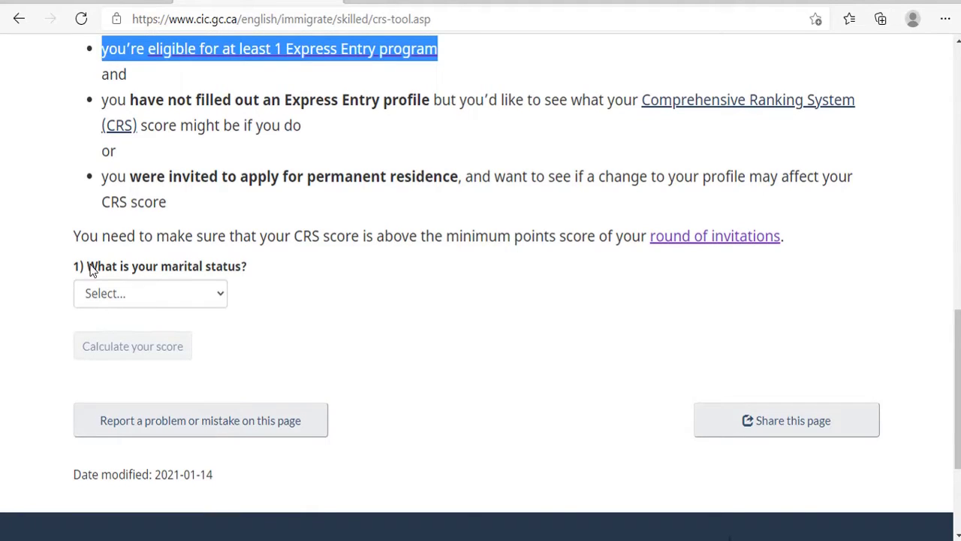
Step: Answer question 1 of the CRS questionnaire by setting the marital status to Married
left_click_drag(88, 266, 237, 275)
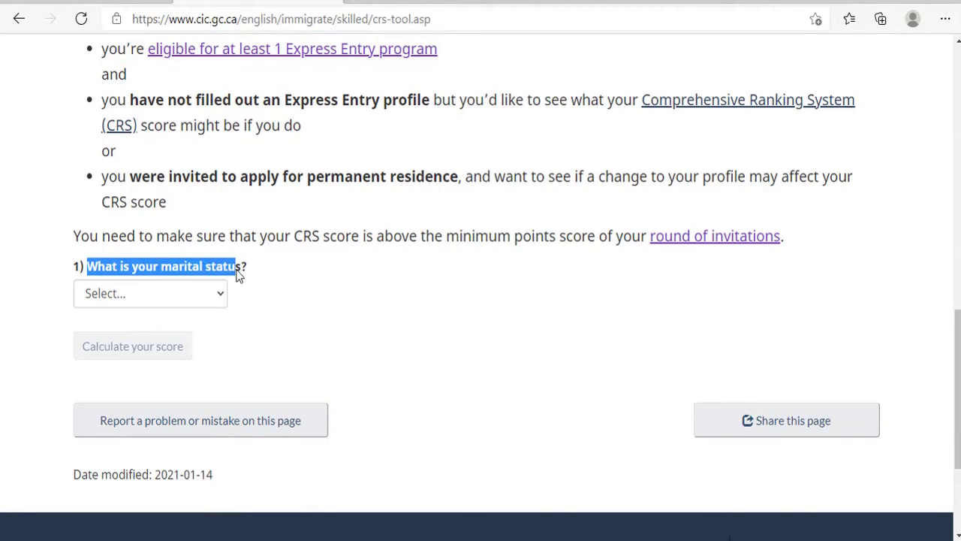
left_click(219, 296)
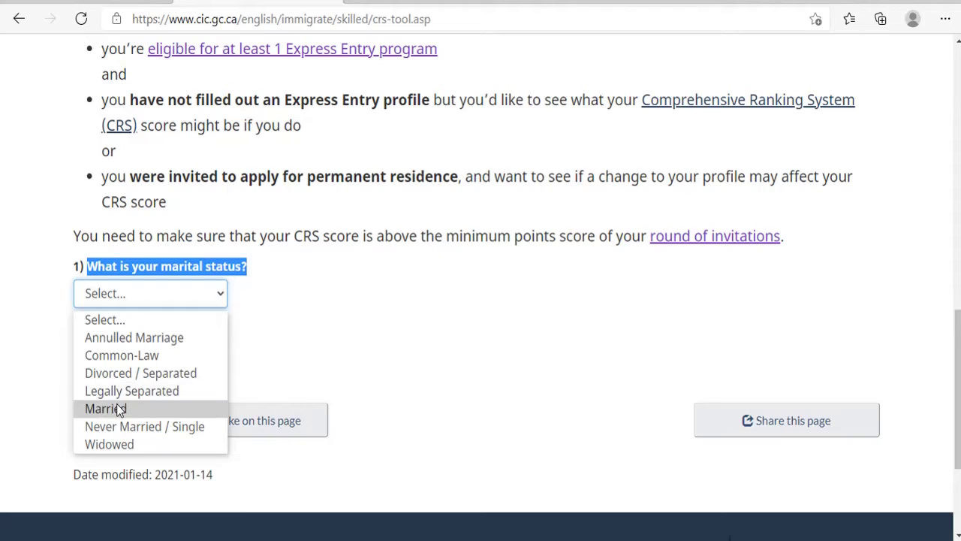
left_click(51, 412)
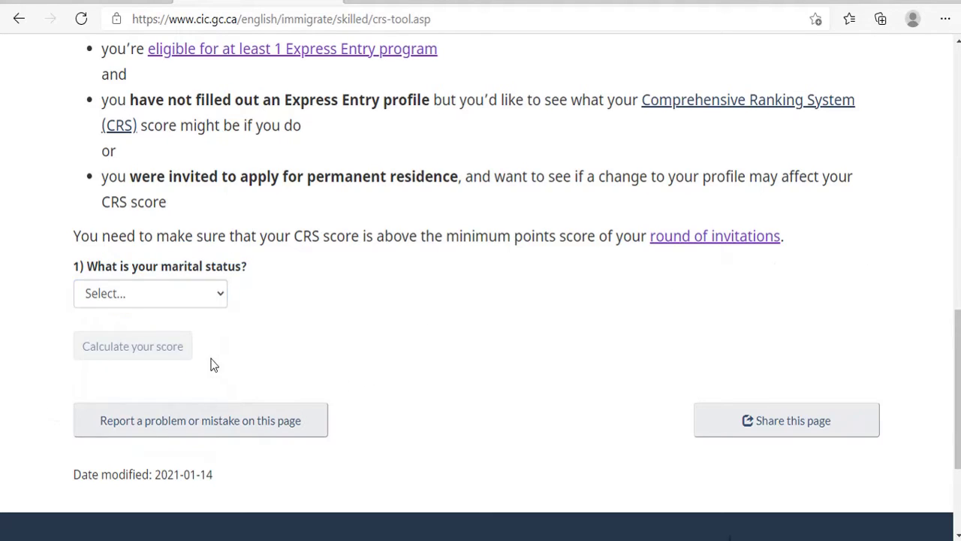
scroll(221, 354, "down", 1)
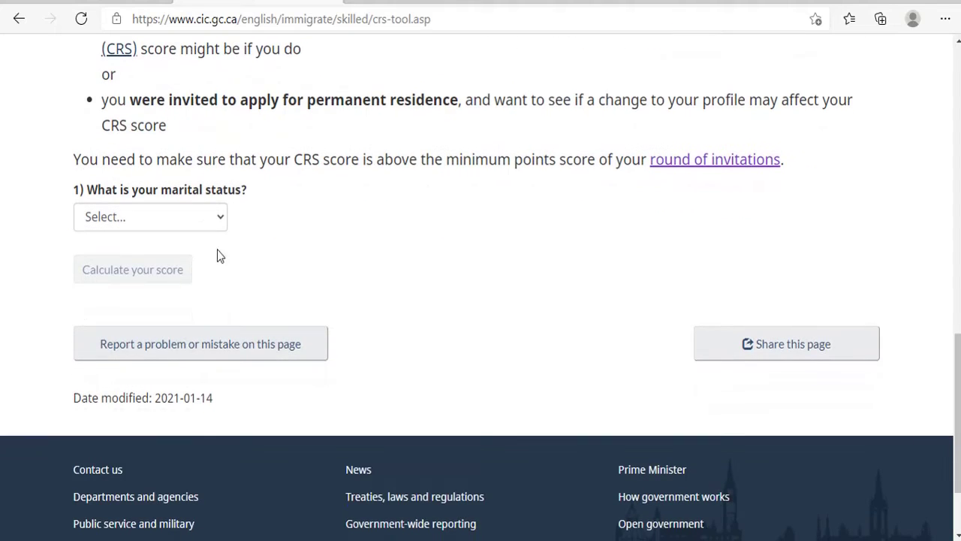
left_click(218, 218)
left_click(126, 333)
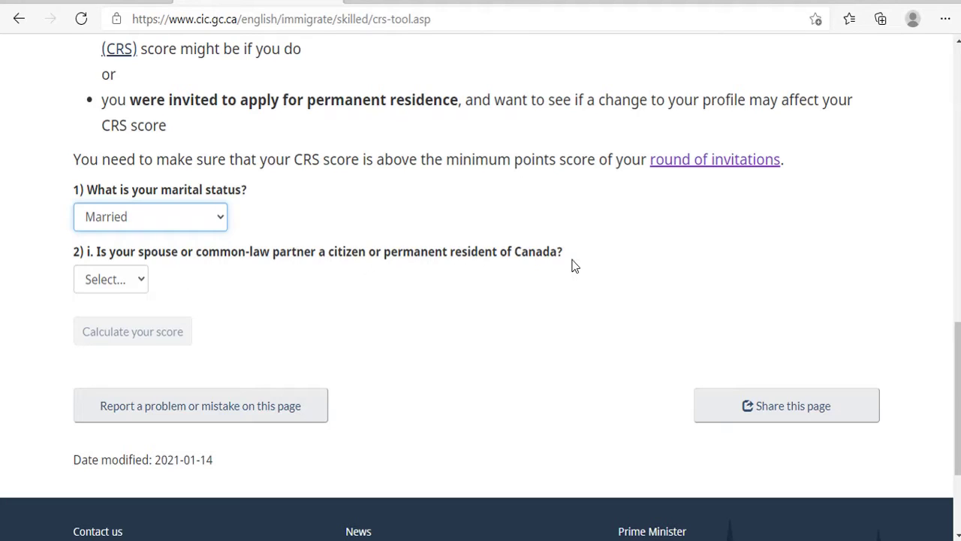
Step: Answer No to both spouse questions: whether the partner is a Canadian citizen or permanent resident, and whether the partner will come along
left_click_drag(564, 253, 91, 253)
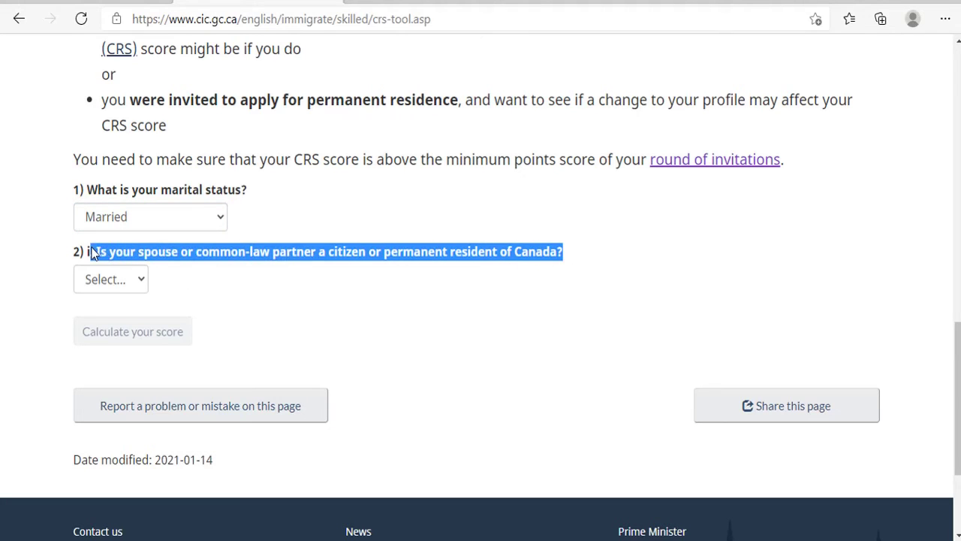
left_click(143, 282)
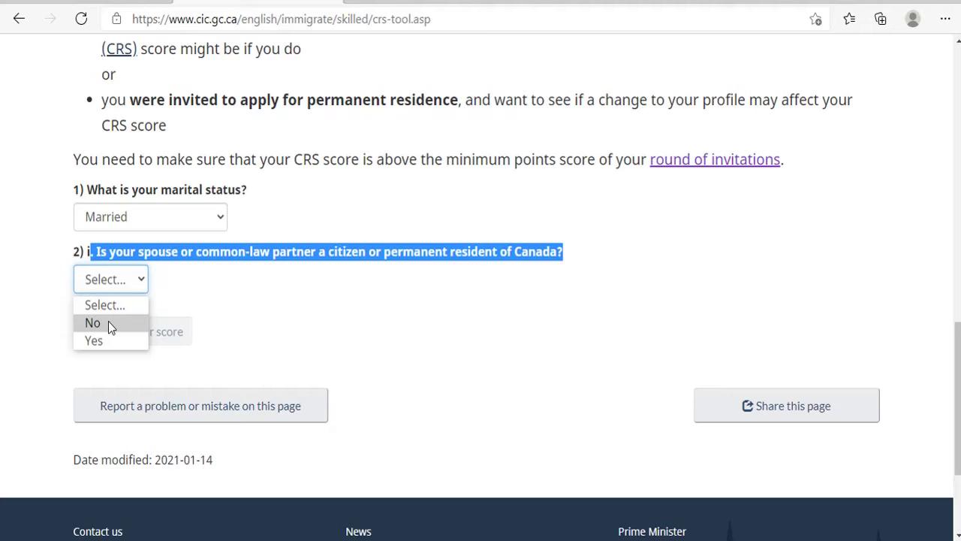
left_click(108, 323)
scroll(248, 360, "down", 1)
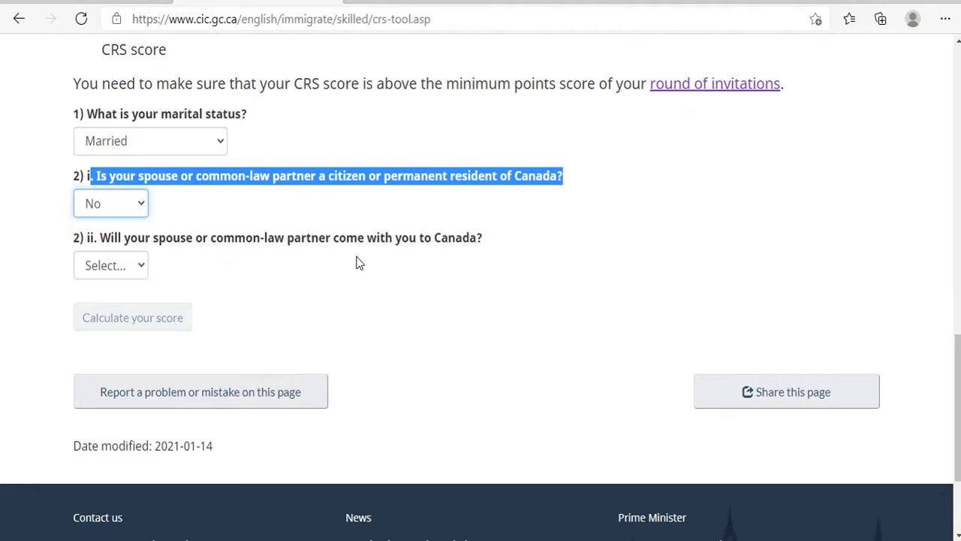
left_click(142, 272)
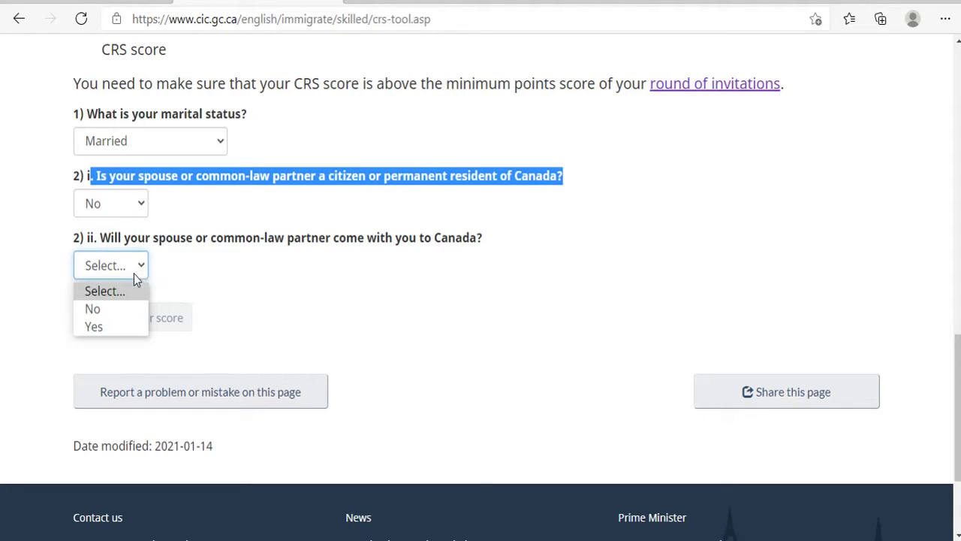
left_click(132, 309)
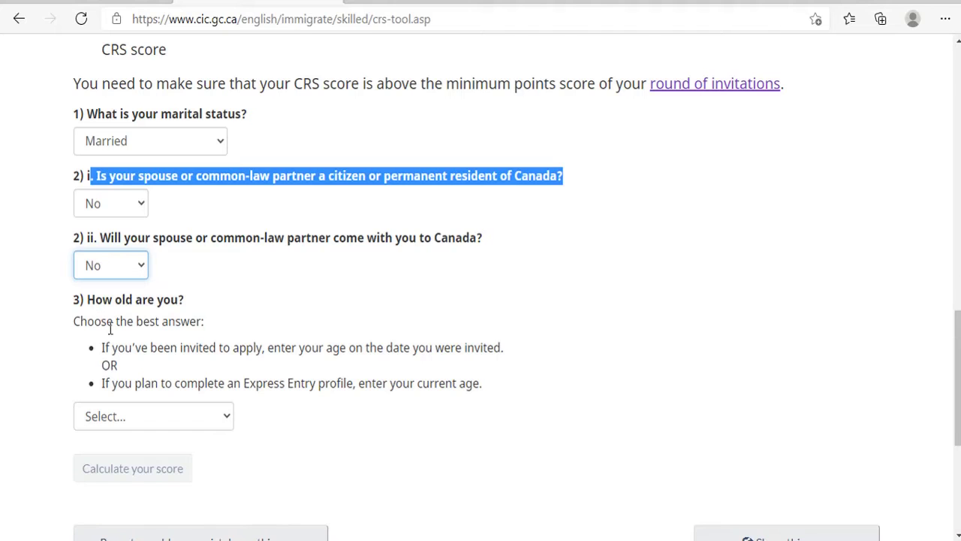
Step: Answer question 3 on the applicant's age by choosing 33 years of age
scroll(158, 325, "down", 1)
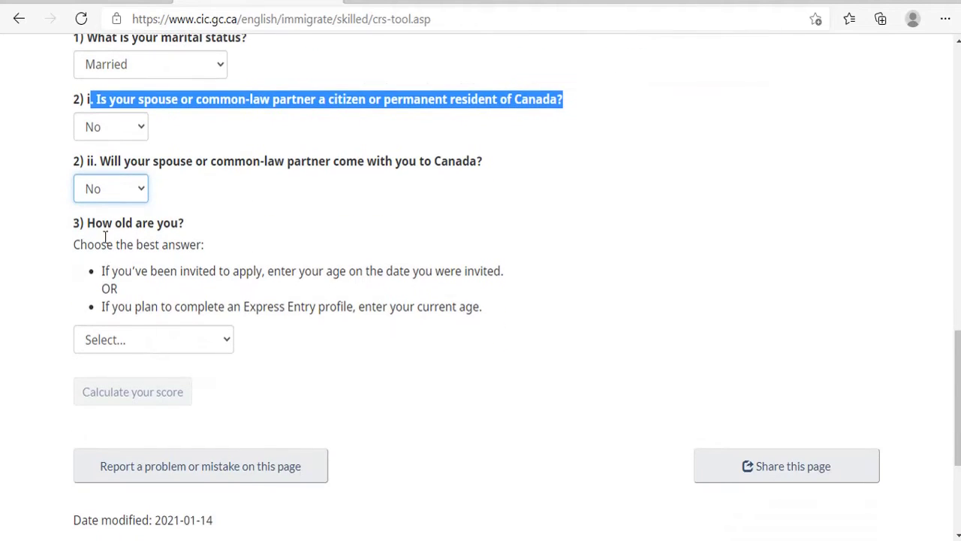
left_click_drag(92, 223, 188, 225)
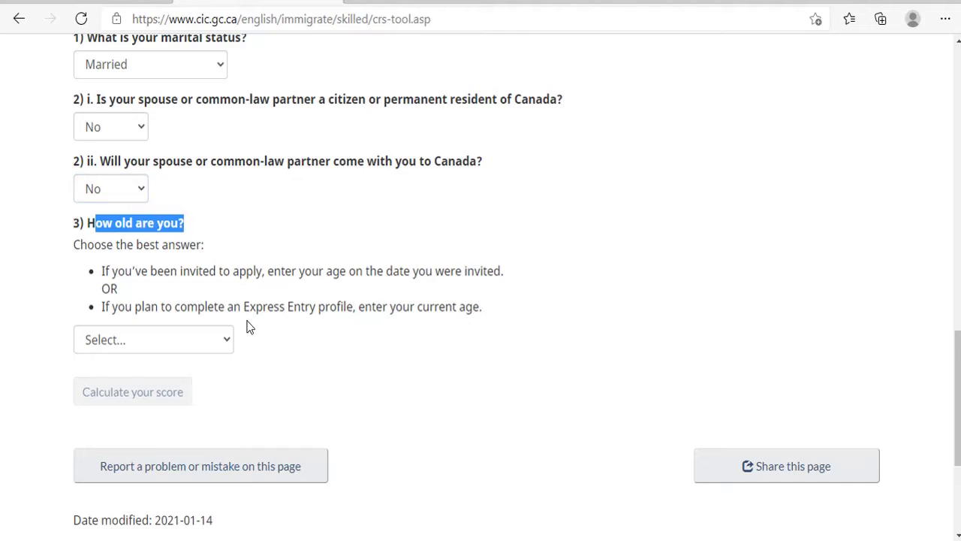
scroll(252, 327, "down", 1)
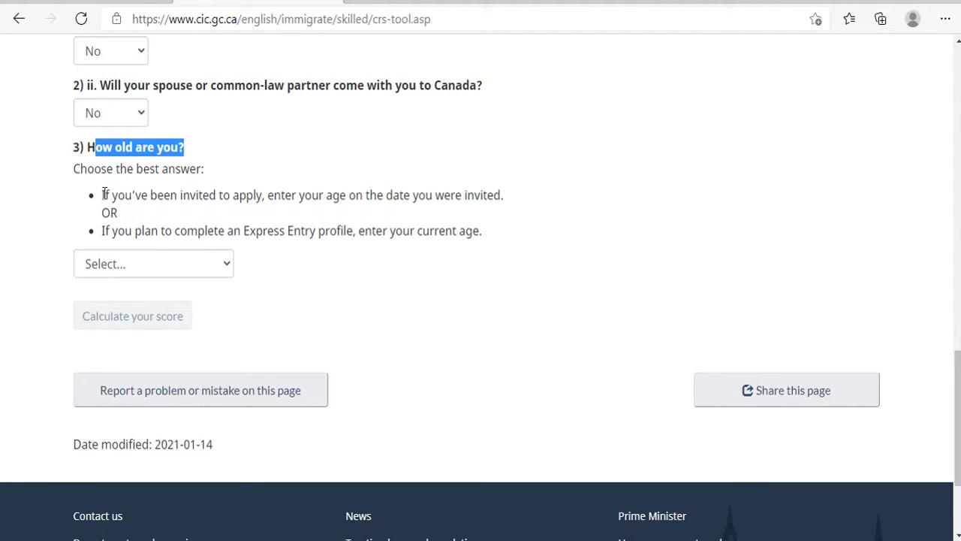
left_click_drag(104, 195, 416, 201)
left_click_drag(458, 201, 518, 203)
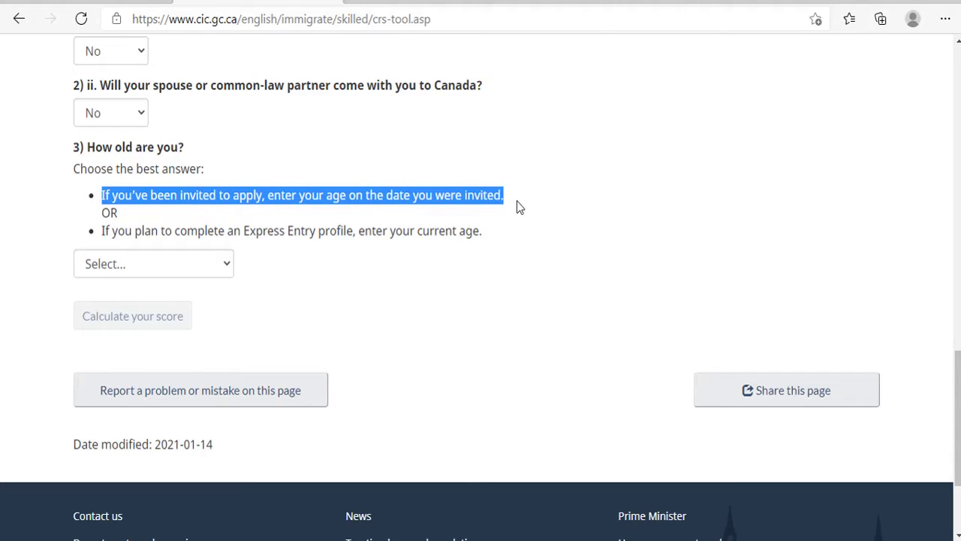
left_click(221, 269)
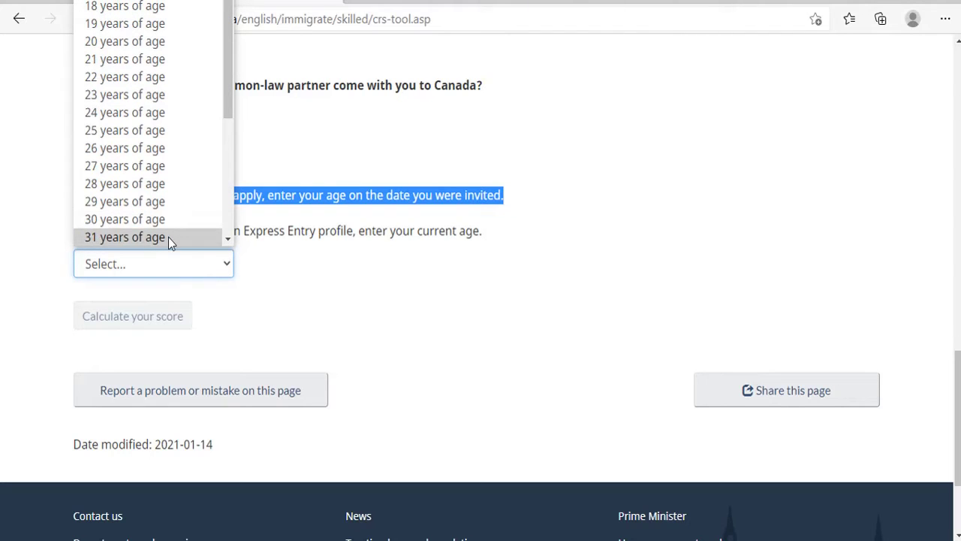
scroll(166, 236, "down", 1)
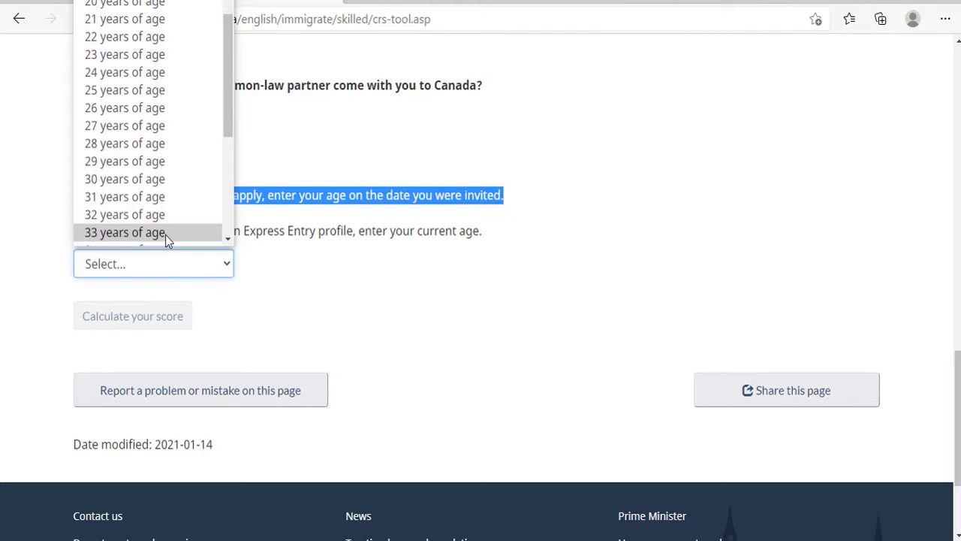
left_click(127, 232)
Step: Answer question 4 on the level of education with Bachelor's degree (three or more year program)
scroll(306, 302, "down", 2)
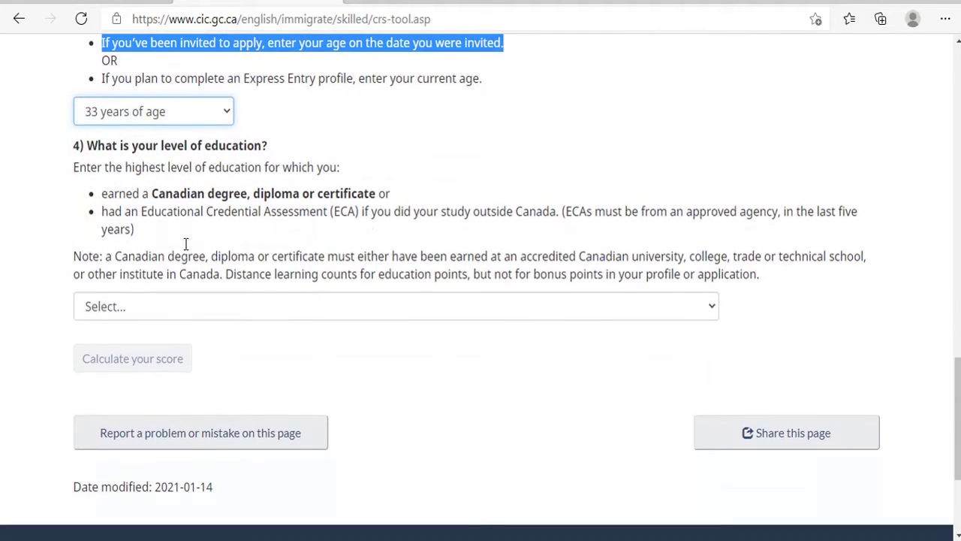
left_click_drag(89, 145, 278, 153)
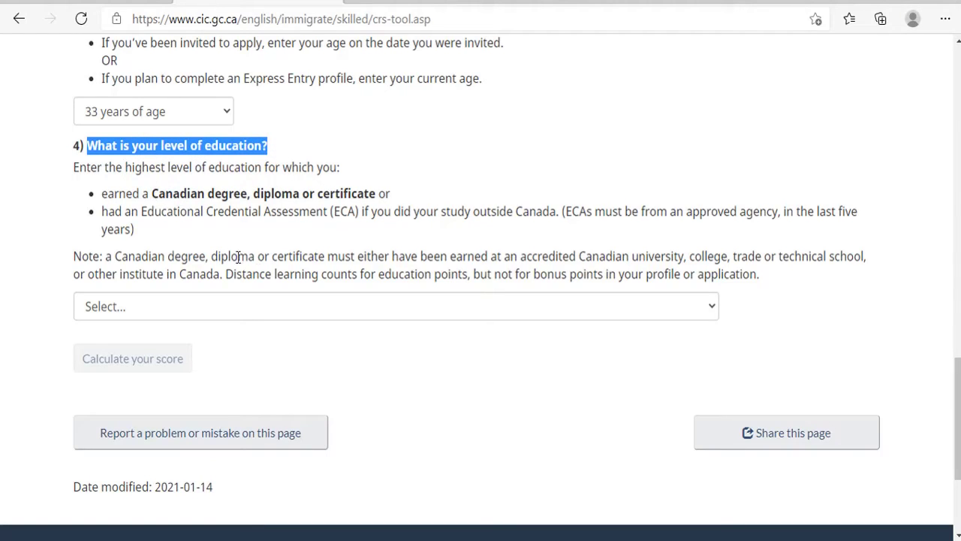
scroll(217, 253, "down", 1)
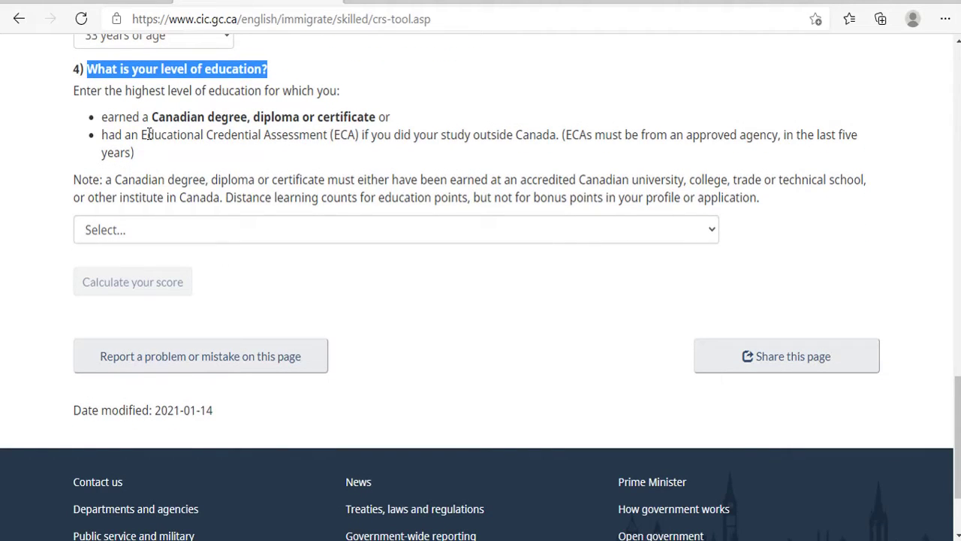
left_click_drag(143, 134, 364, 132)
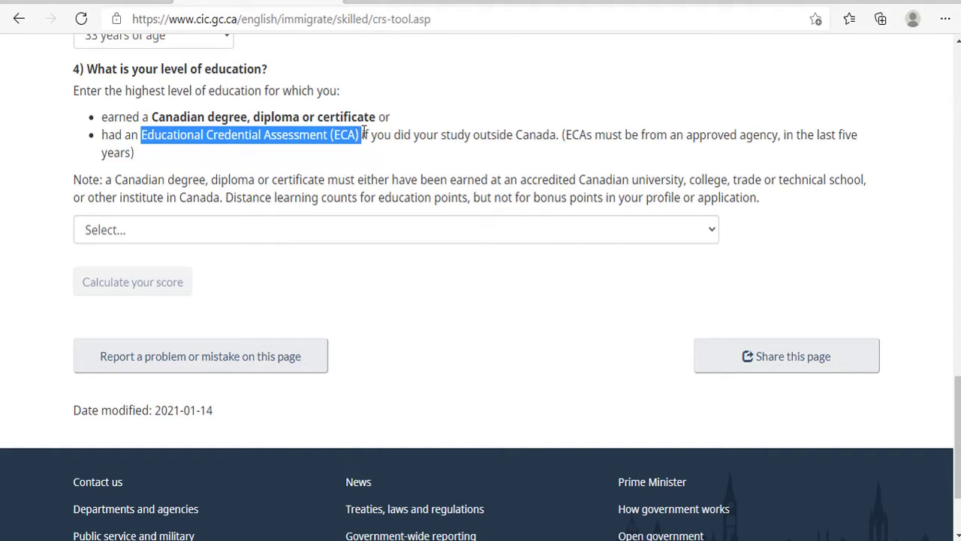
left_click(285, 134)
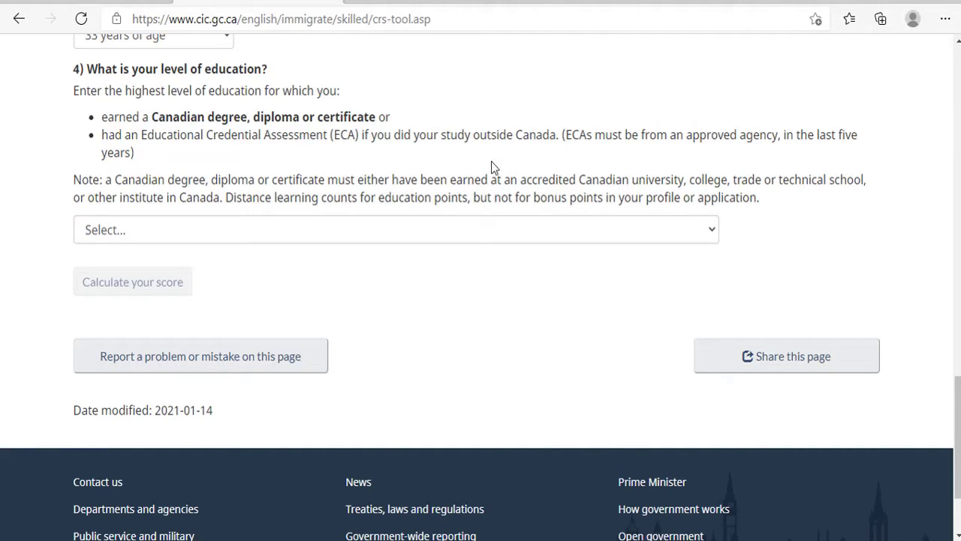
left_click(711, 234)
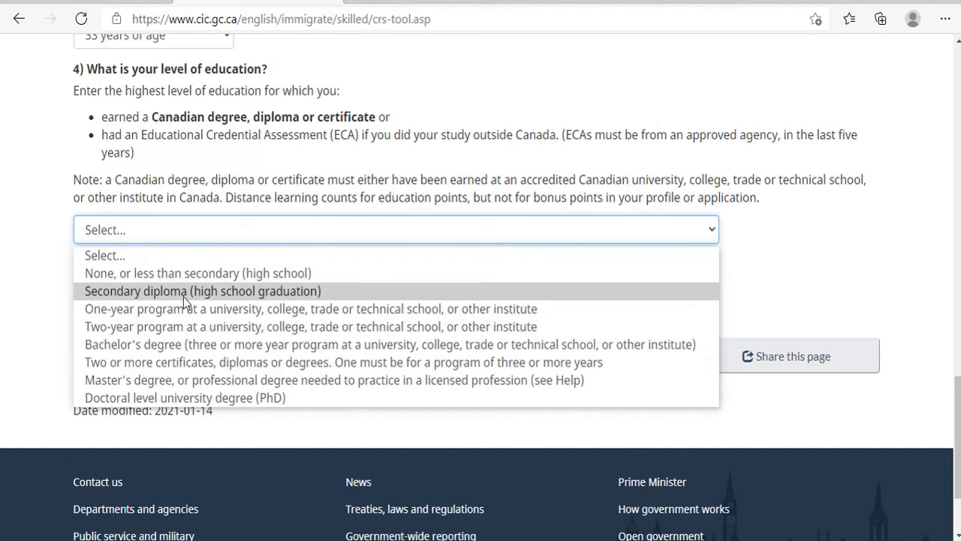
left_click(237, 345)
Step: Answer No to question 4b on having earned a Canadian degree, diploma or certificate
scroll(359, 361, "down", 1)
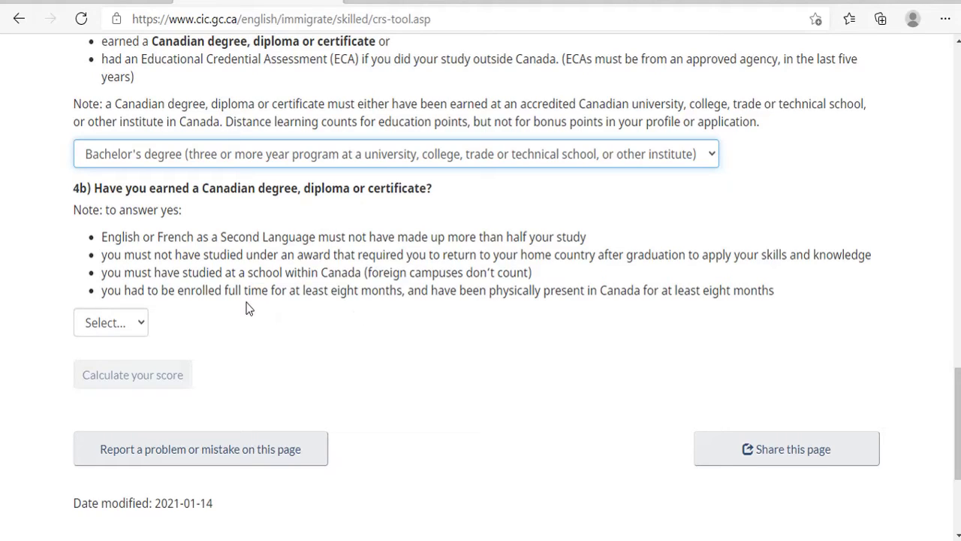
left_click(137, 324)
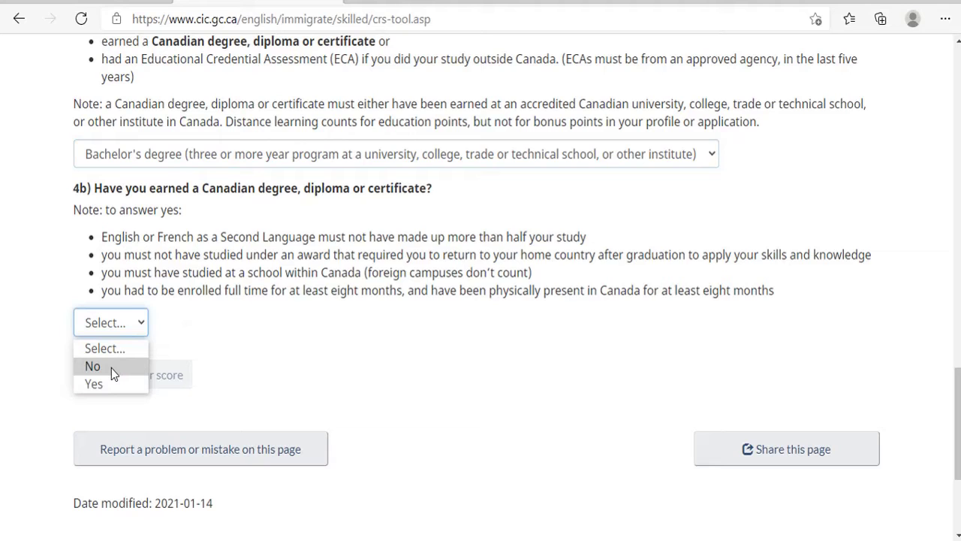
left_click(111, 368)
Step: Read the official languages requirements and answer Yes to whether the test results are less than two years old
scroll(266, 306, "down", 2)
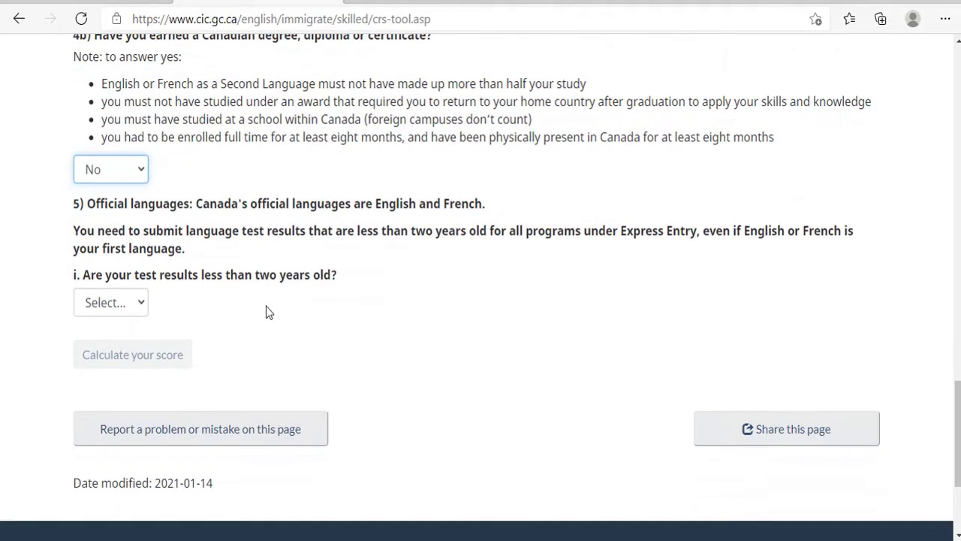
left_click_drag(90, 204, 472, 226)
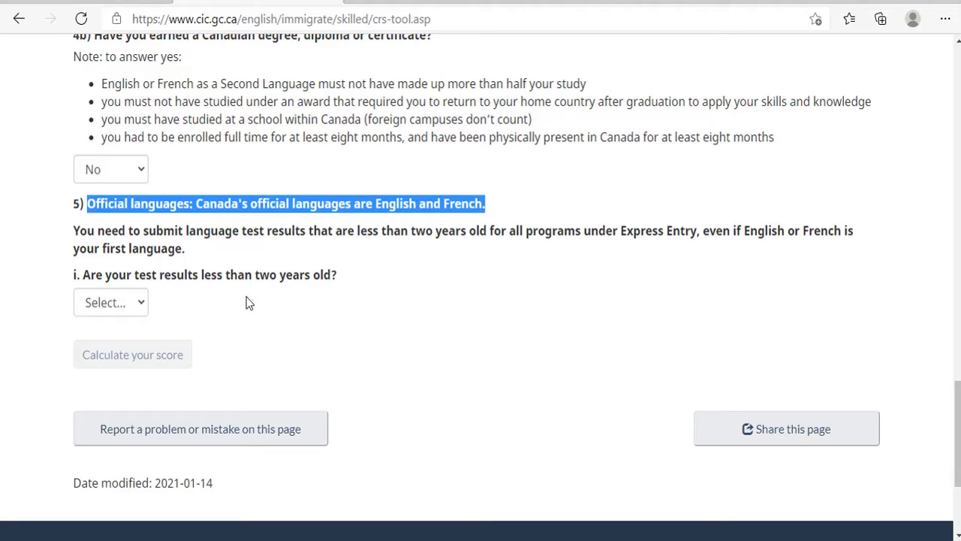
scroll(374, 312, "down", 1)
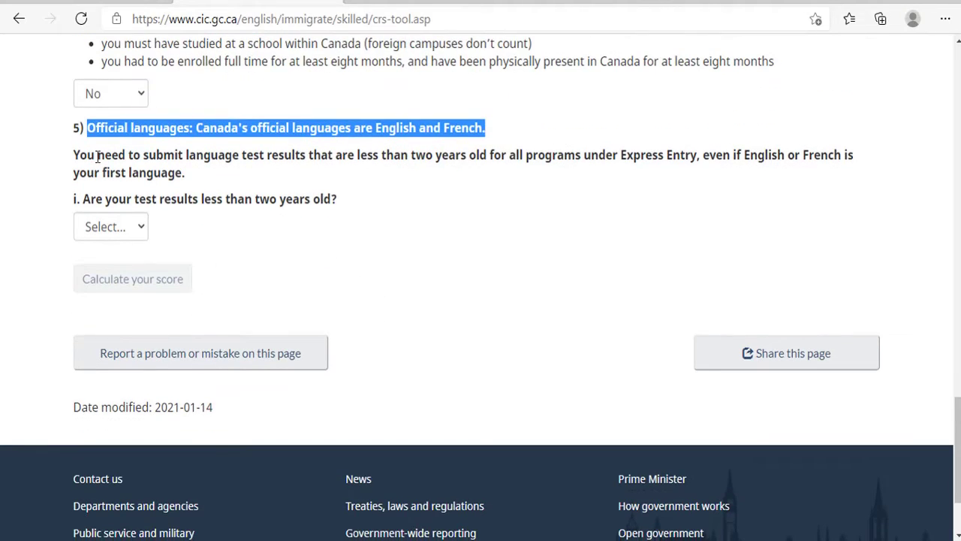
left_click_drag(734, 156, 855, 155)
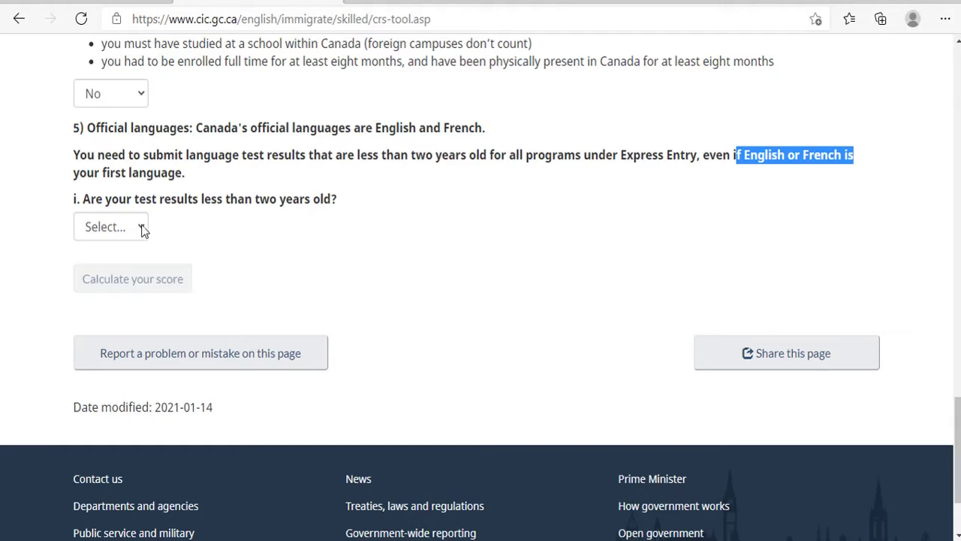
left_click_drag(88, 208, 337, 211)
left_click(232, 259)
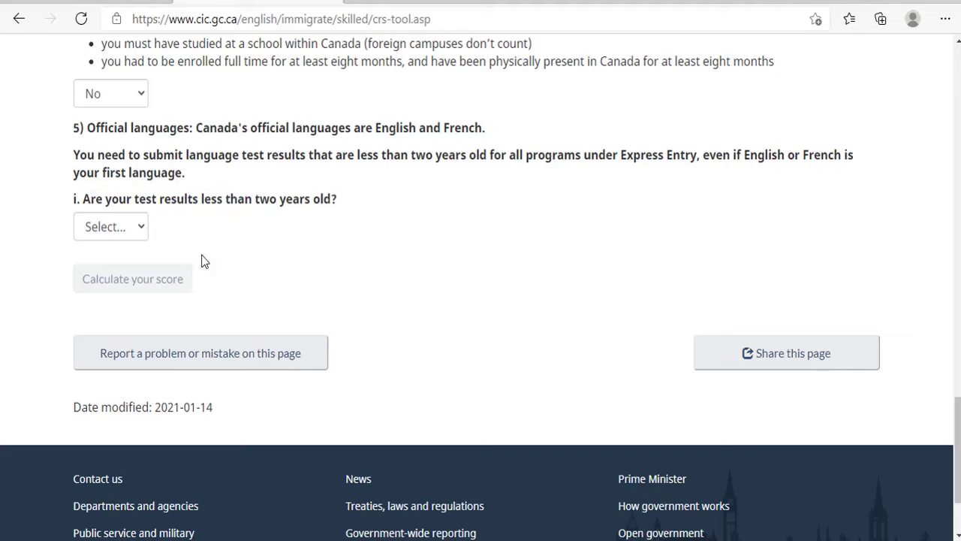
left_click(141, 228)
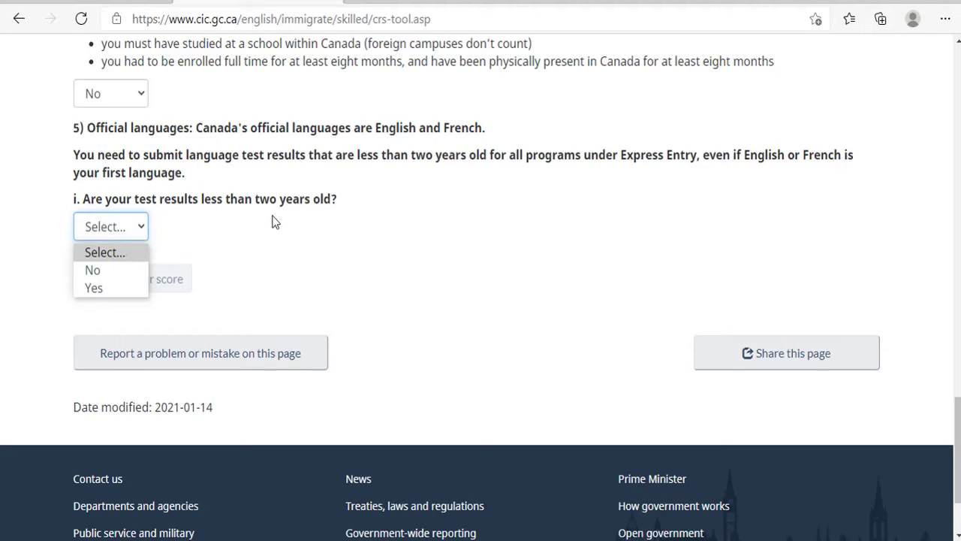
left_click(114, 289)
Step: Try No as the answer on test results under two years old and read the eligibility notice
left_click(129, 241)
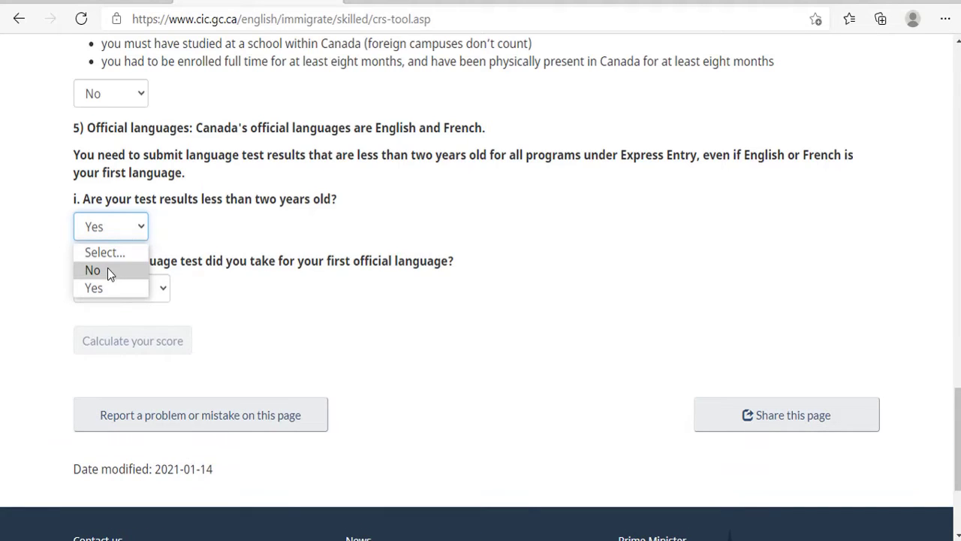
left_click(107, 268)
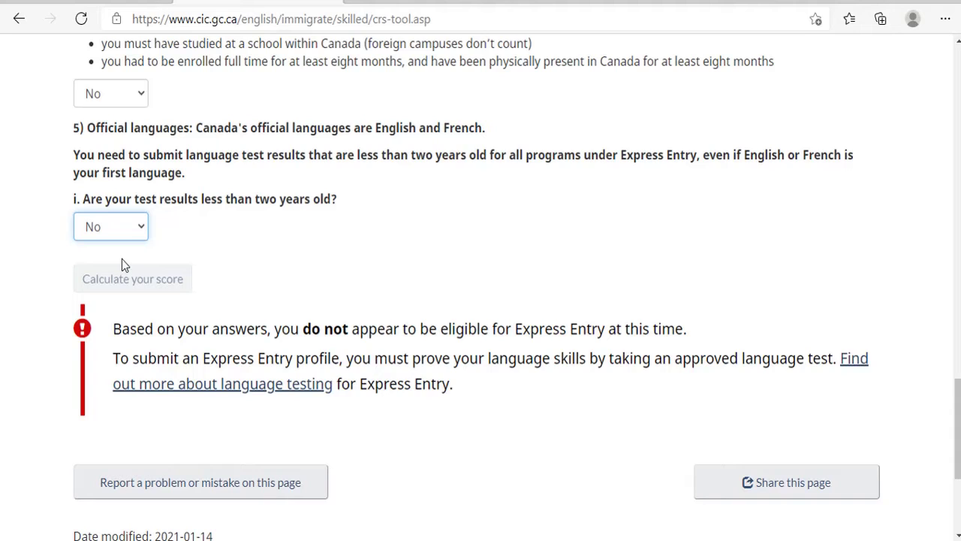
left_click_drag(687, 331, 122, 331)
left_click(544, 432)
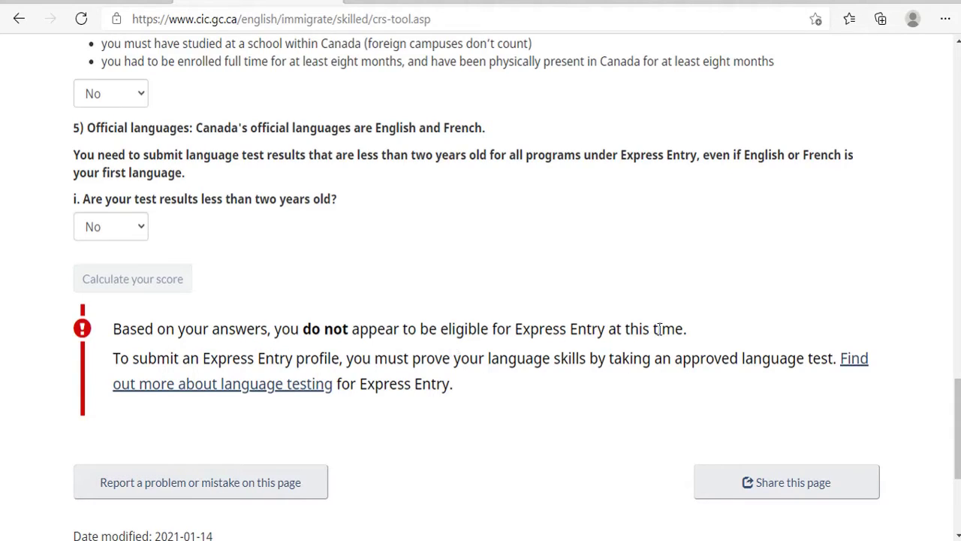
left_click_drag(682, 328, 523, 328)
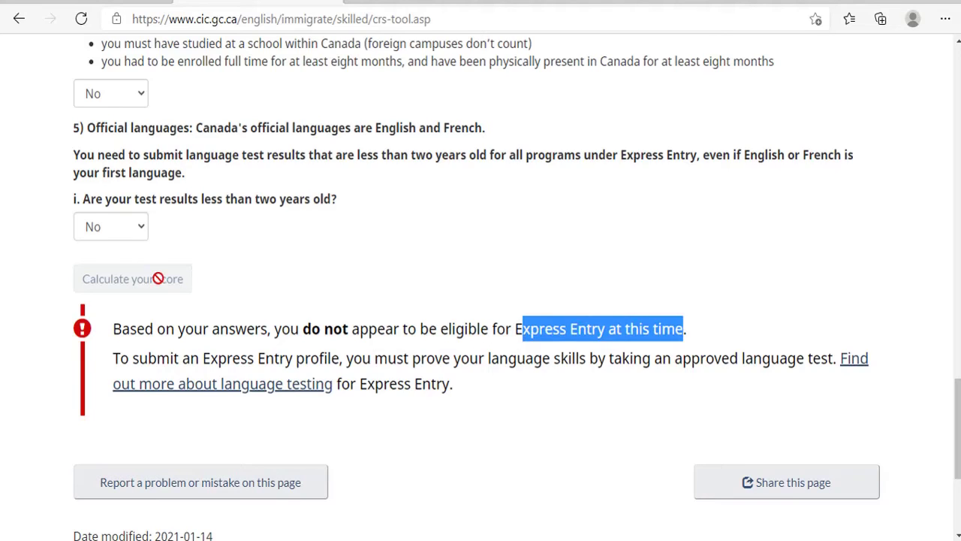
Step: Set the test results age question to Yes and choose IELTS as the first official language test
left_click(142, 228)
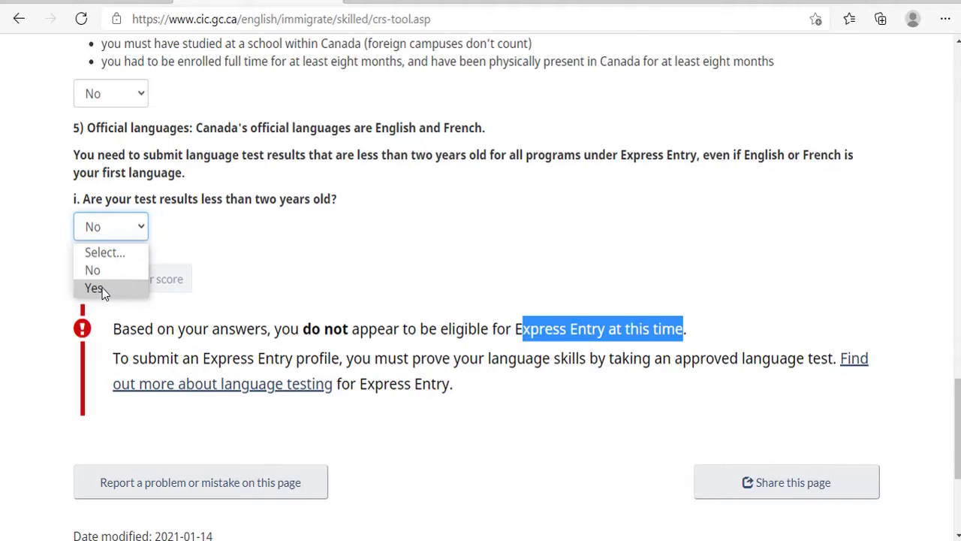
left_click(101, 290)
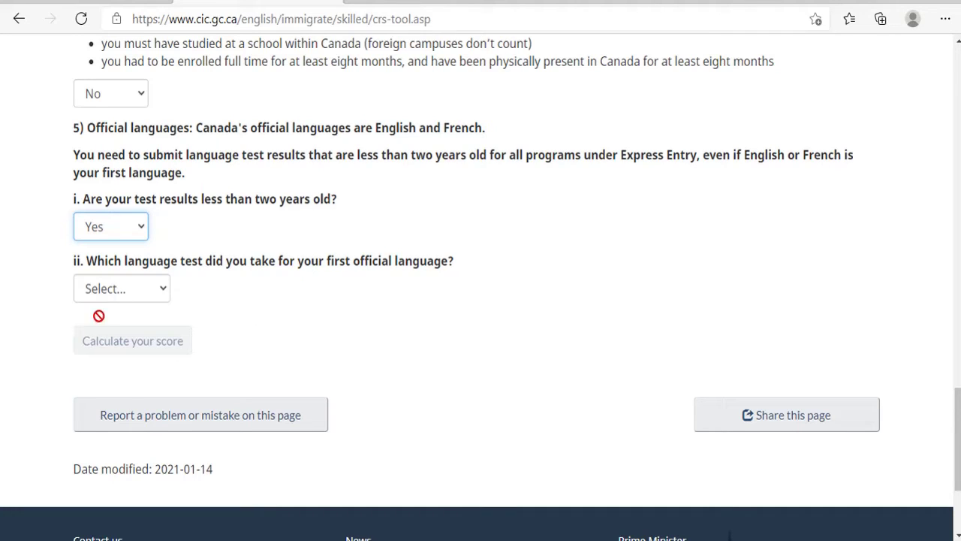
left_click(157, 291)
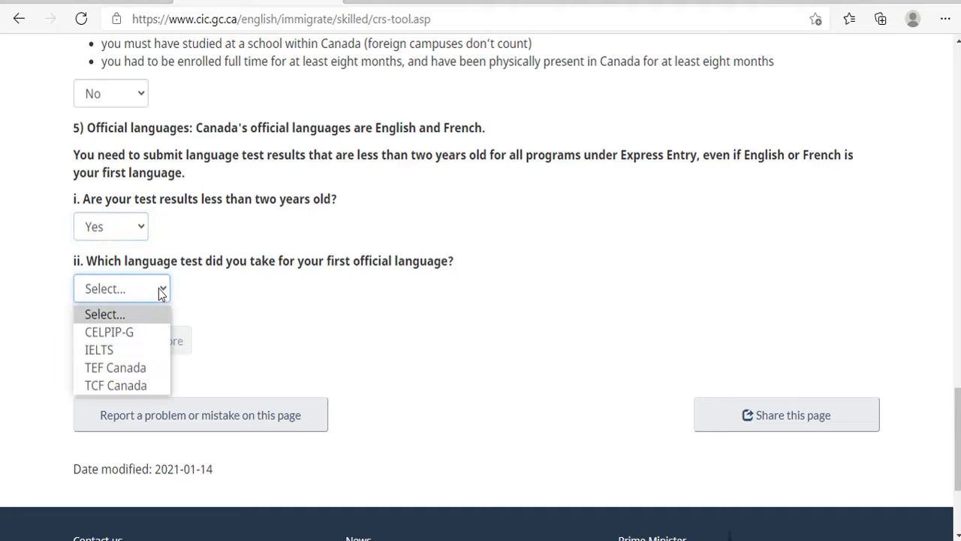
left_click(111, 352)
Step: Enter the IELTS scores: Speaking 7.0, Listening 6.0-7.0, Reading 6.5 and Writing 7.0
scroll(213, 406, "down", 2)
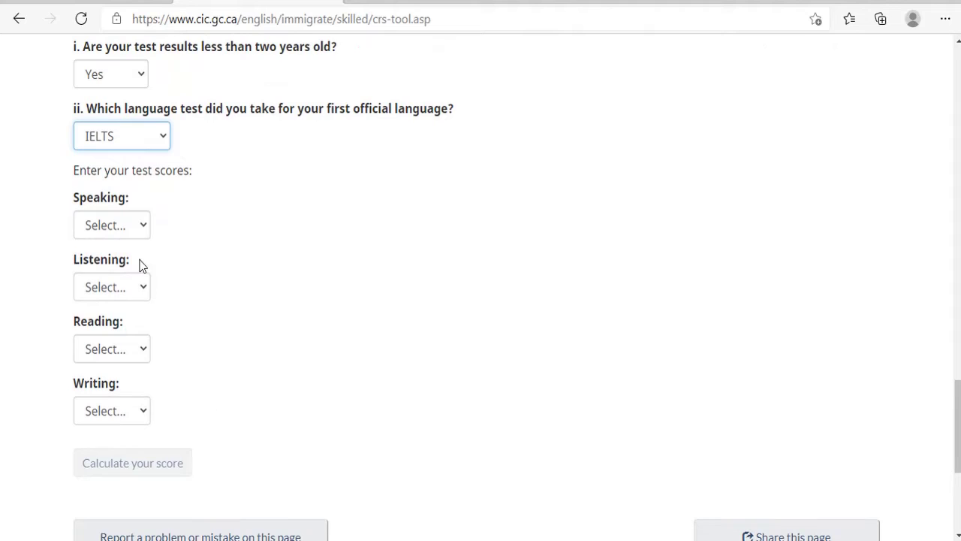
left_click(140, 231)
left_click(112, 288)
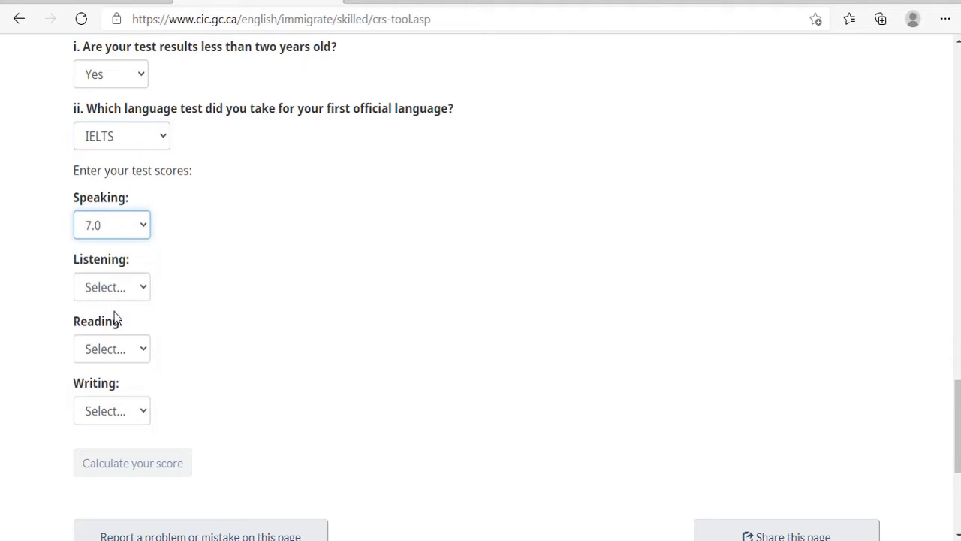
left_click(108, 291)
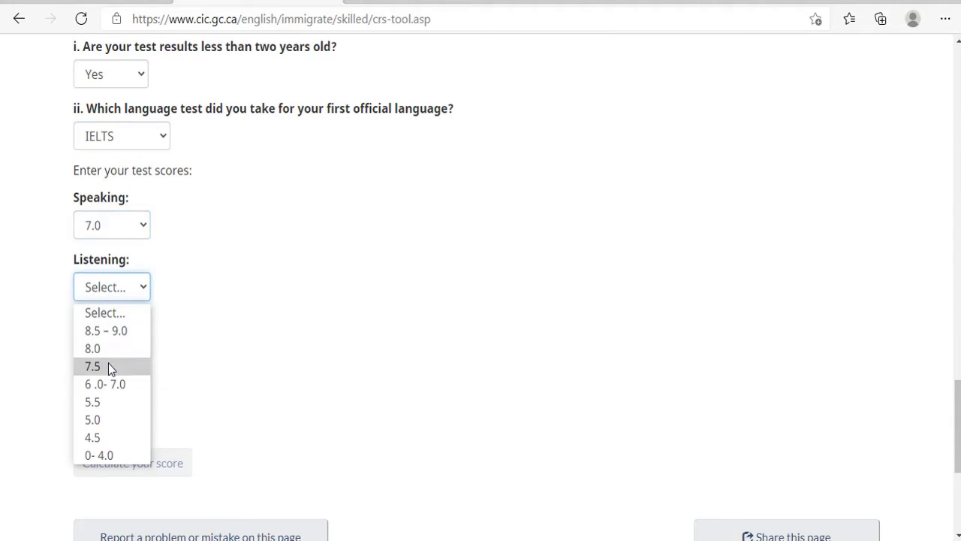
left_click(111, 384)
scroll(113, 360, "down", 1)
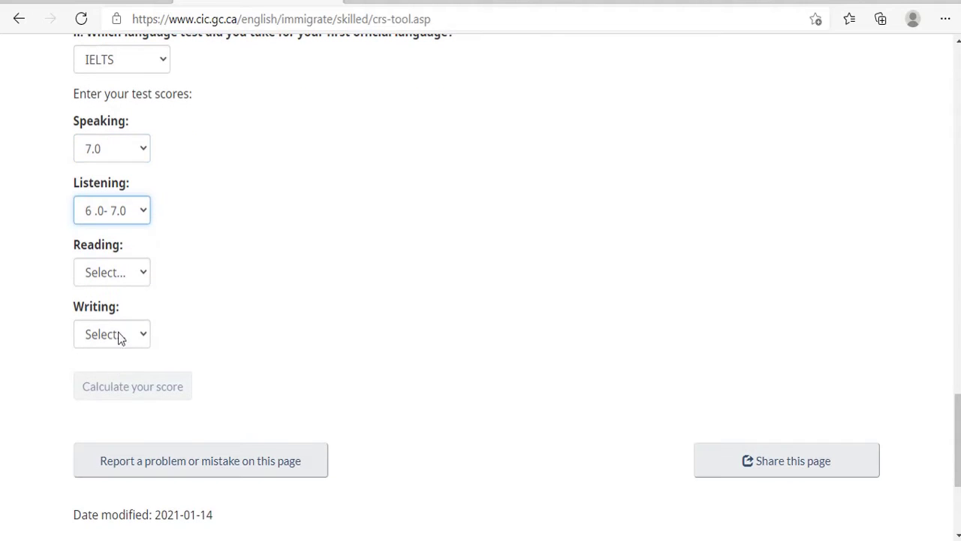
left_click(122, 278)
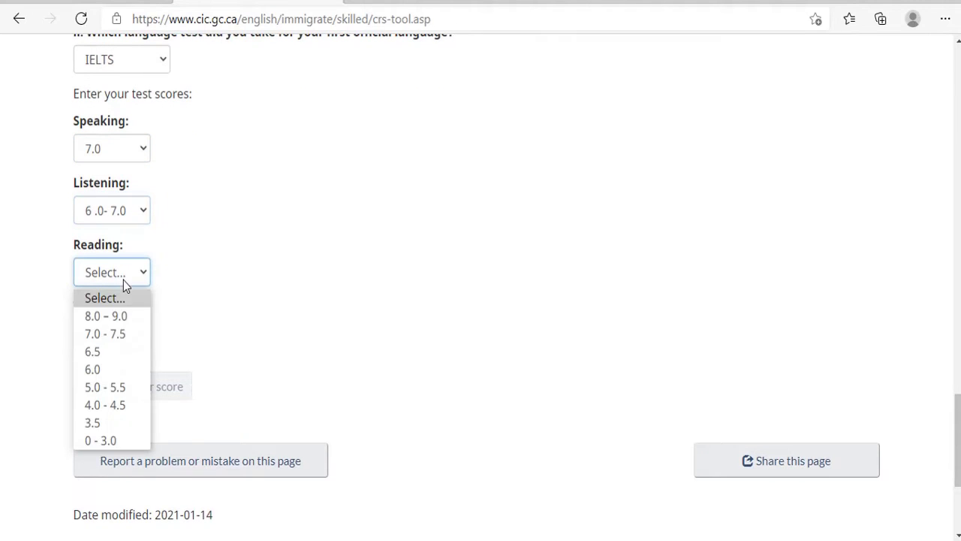
left_click(112, 352)
left_click(125, 338)
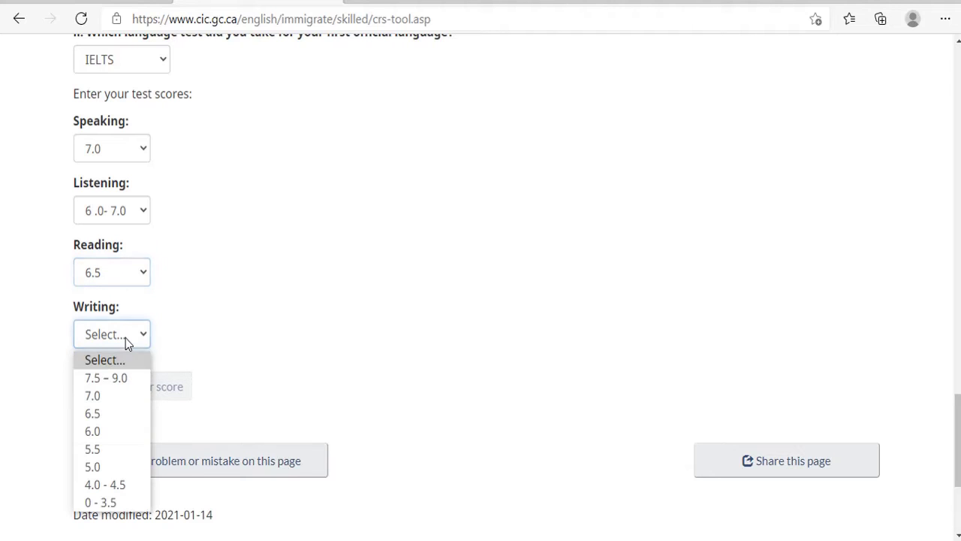
left_click(110, 401)
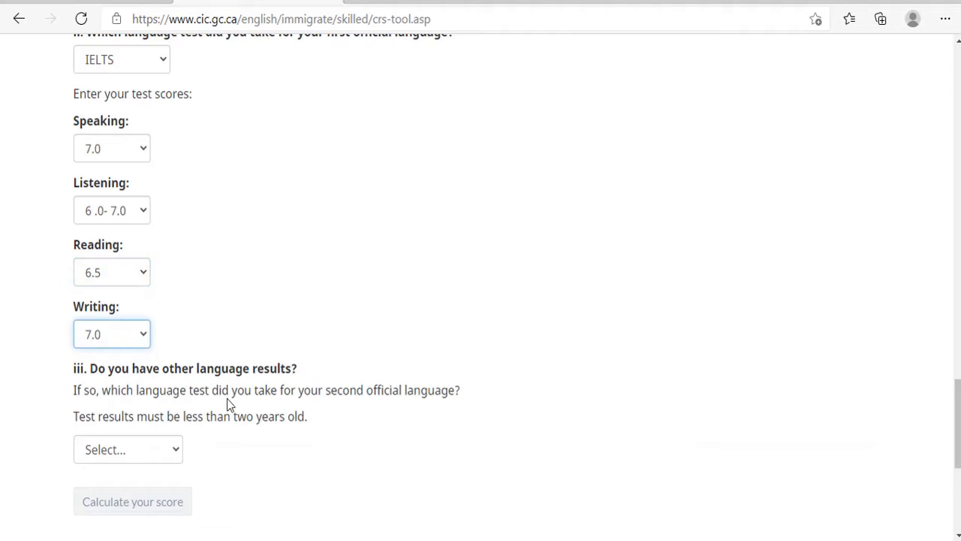
Step: Read the question about other language results and set the second official language test to not applicable
scroll(229, 404, "down", 2)
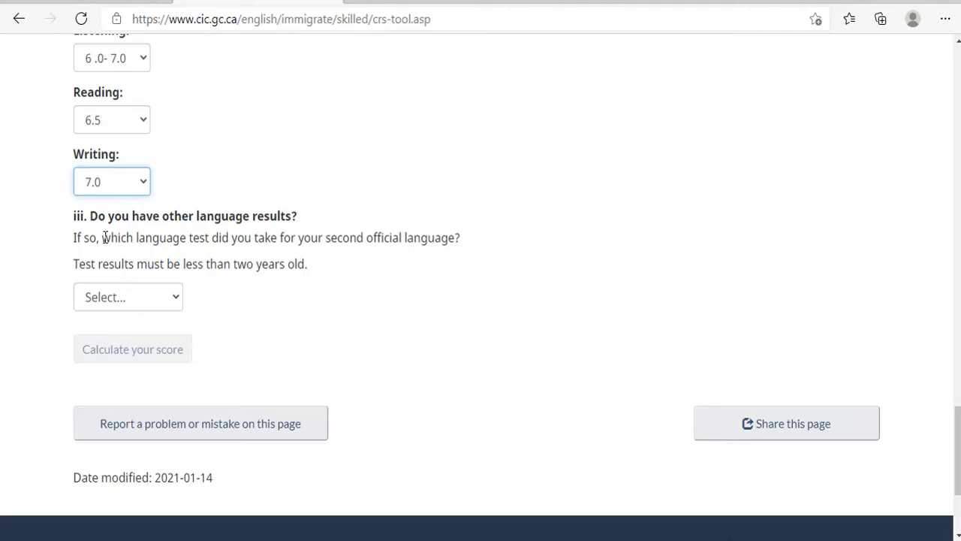
left_click_drag(293, 217, 91, 219)
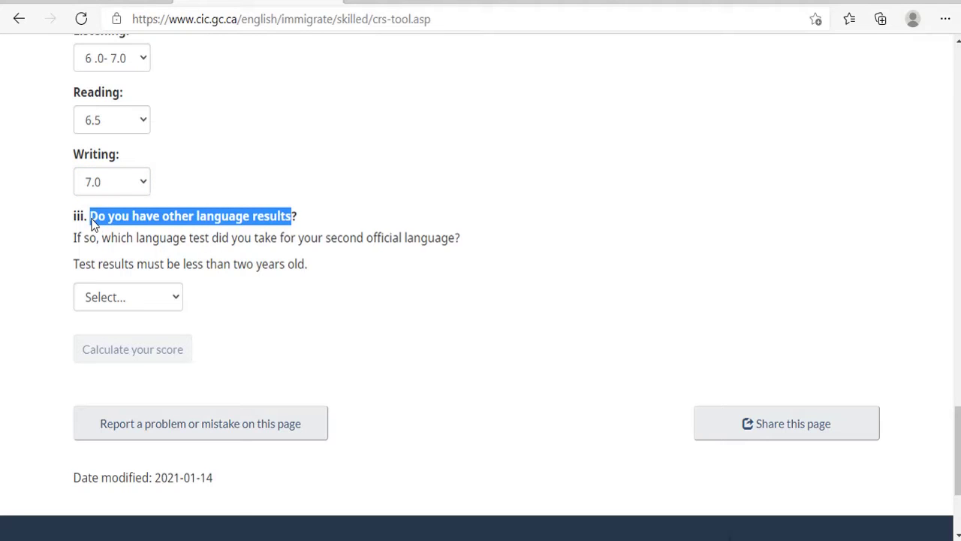
left_click(170, 298)
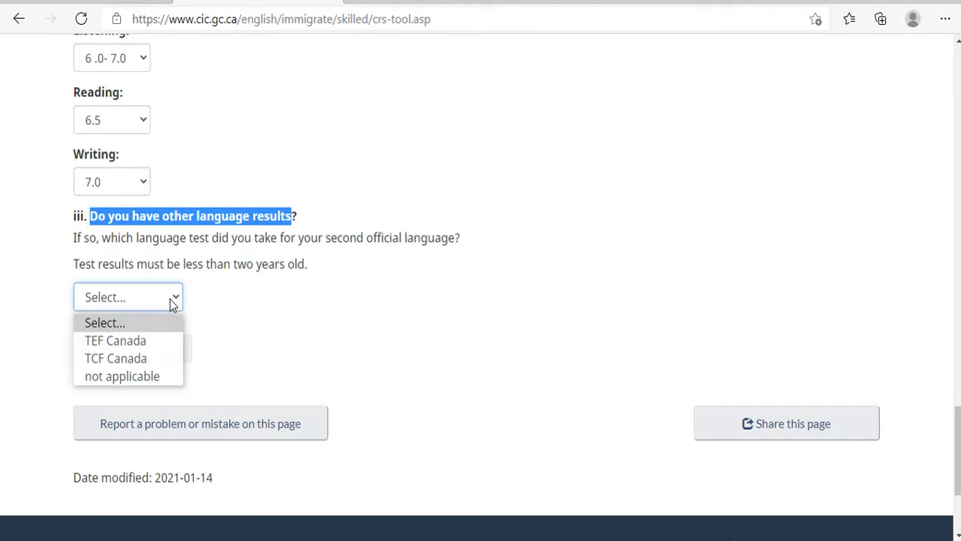
left_click(133, 374)
Step: Review the NOC skilled work note and set the skilled work experience in Canada to 5 years or more
scroll(193, 372, "down", 2)
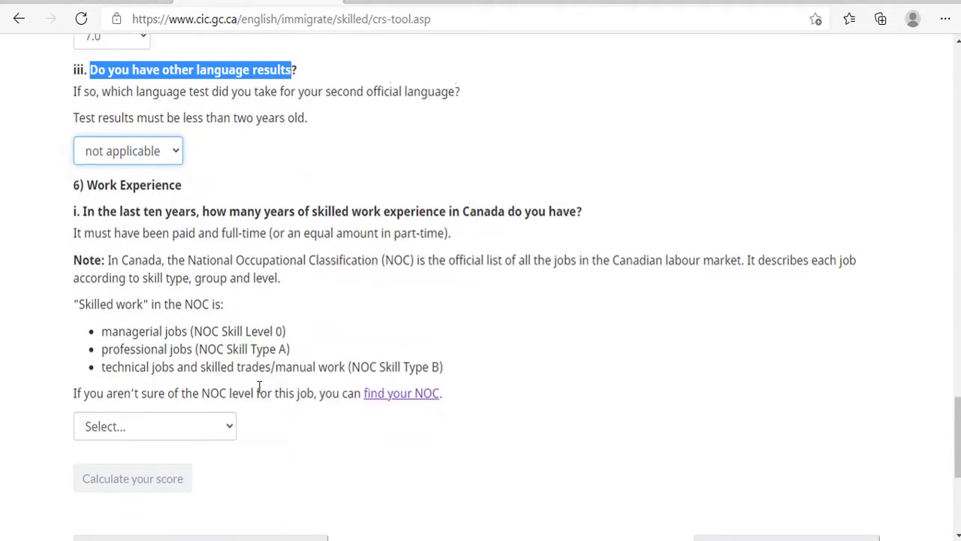
left_click_drag(87, 180, 182, 180)
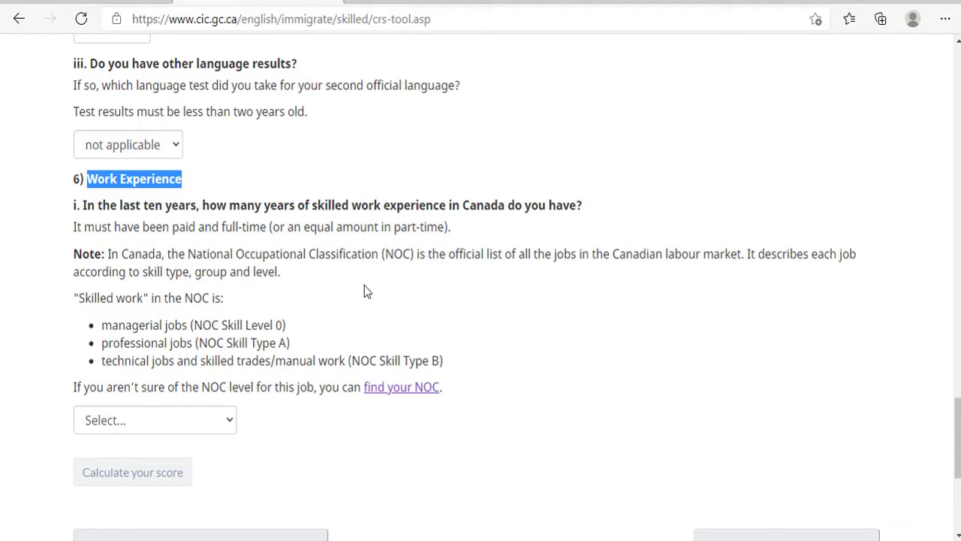
left_click_drag(187, 254, 419, 255)
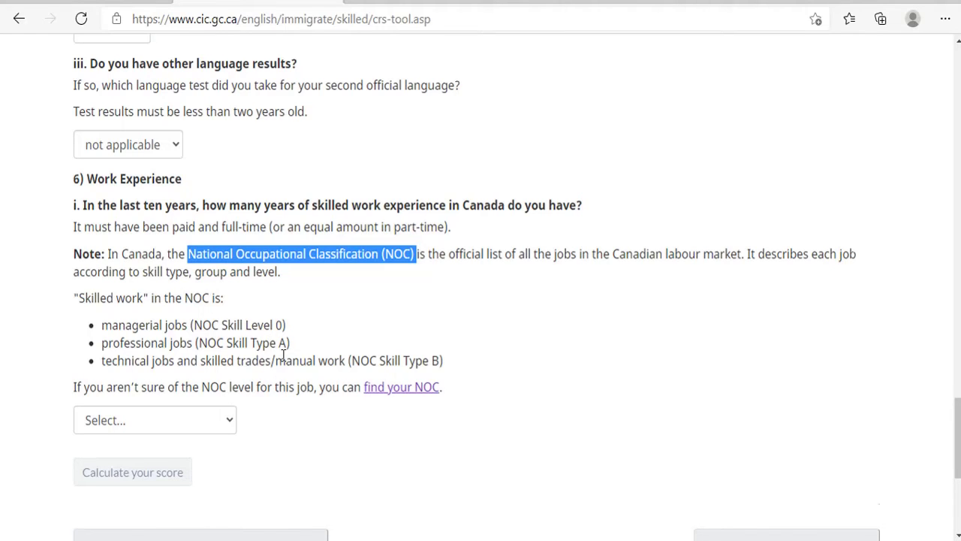
scroll(283, 355, "down", 1)
left_click_drag(197, 266, 293, 266)
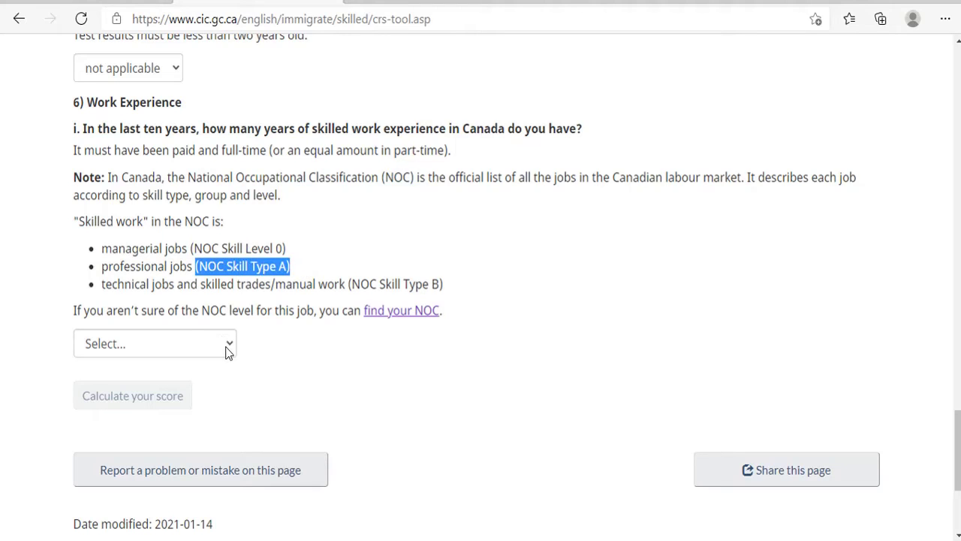
left_click(227, 345)
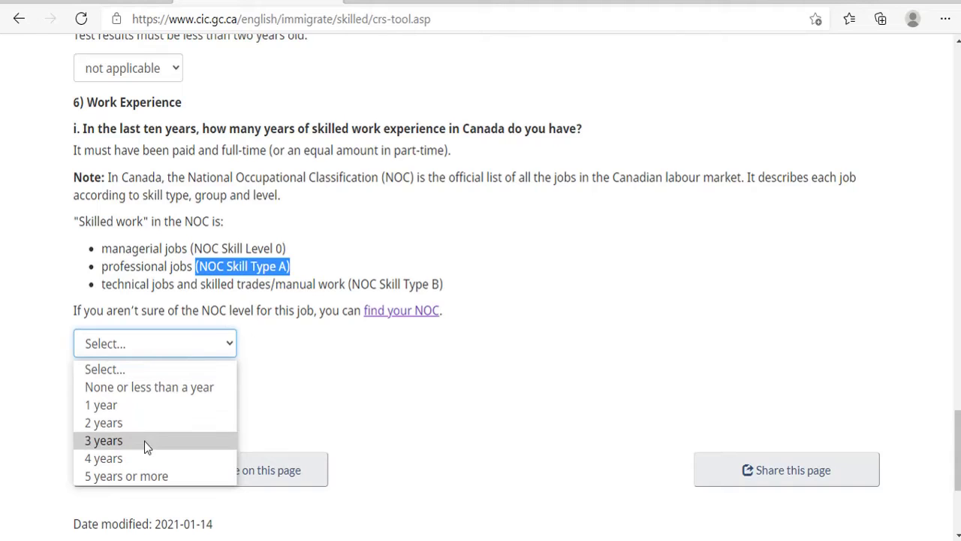
left_click(144, 479)
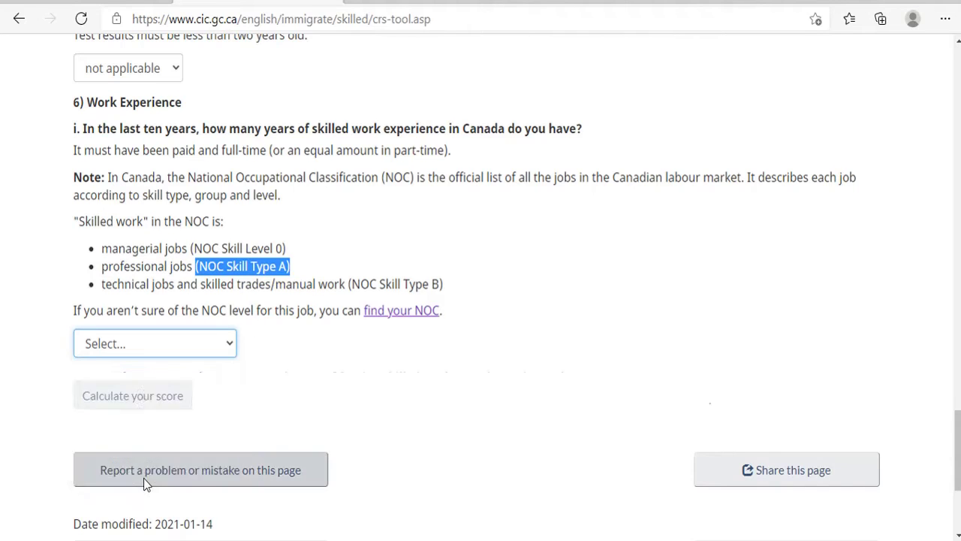
Step: Set the total foreign skilled work experience in the last 10 years to 3 years or more
scroll(314, 457, "down", 1)
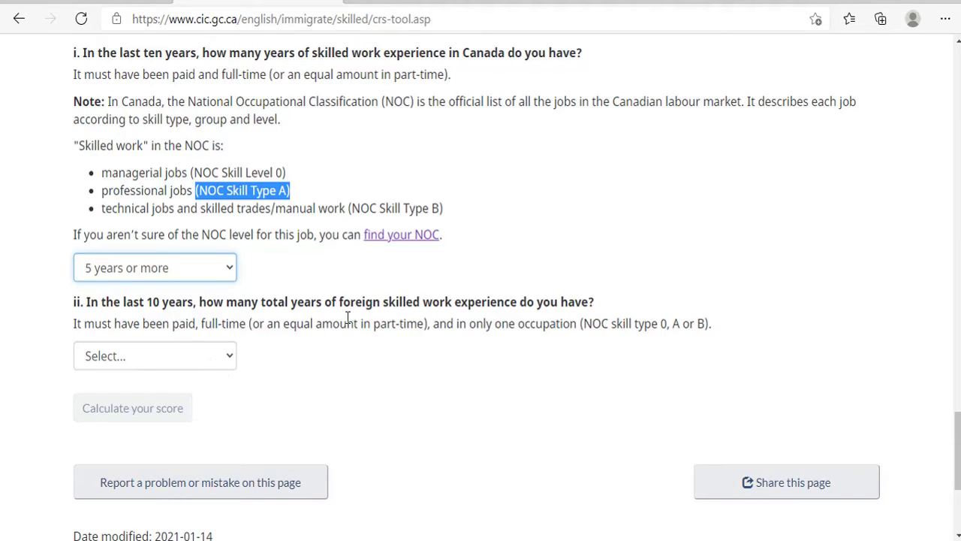
left_click(224, 362)
left_click(158, 453)
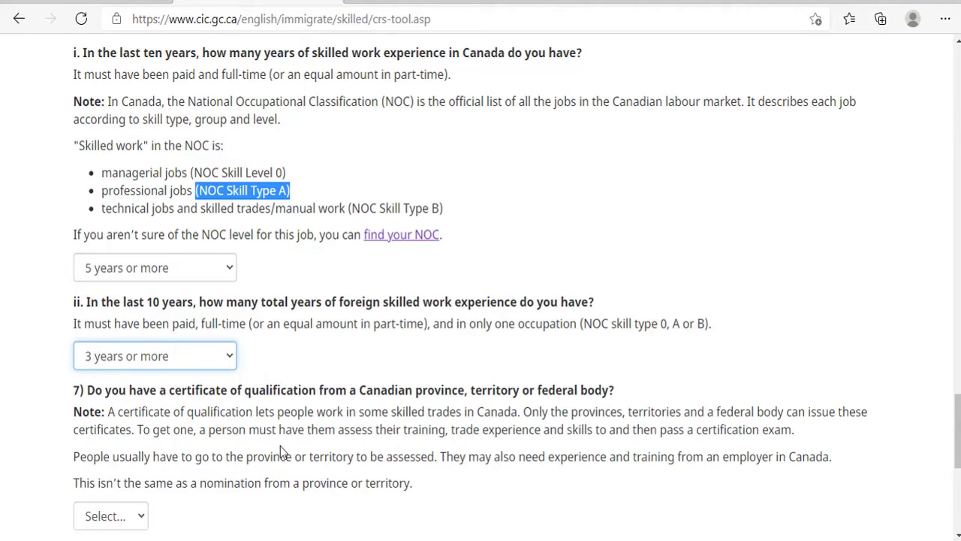
Step: Read question 7 and answer No to having a certificate of qualification from a Canadian province, territory or federal body
scroll(227, 456, "down", 1)
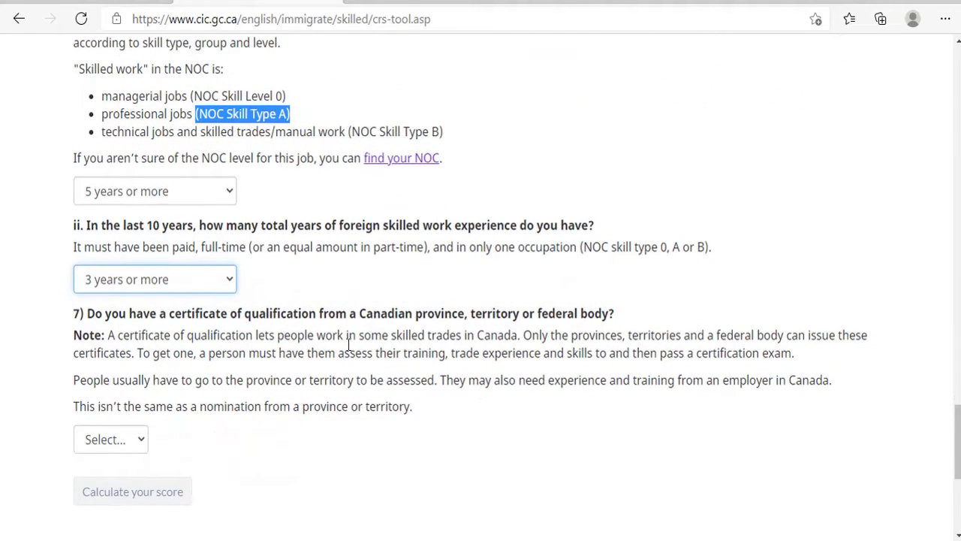
left_click_drag(95, 314, 622, 325)
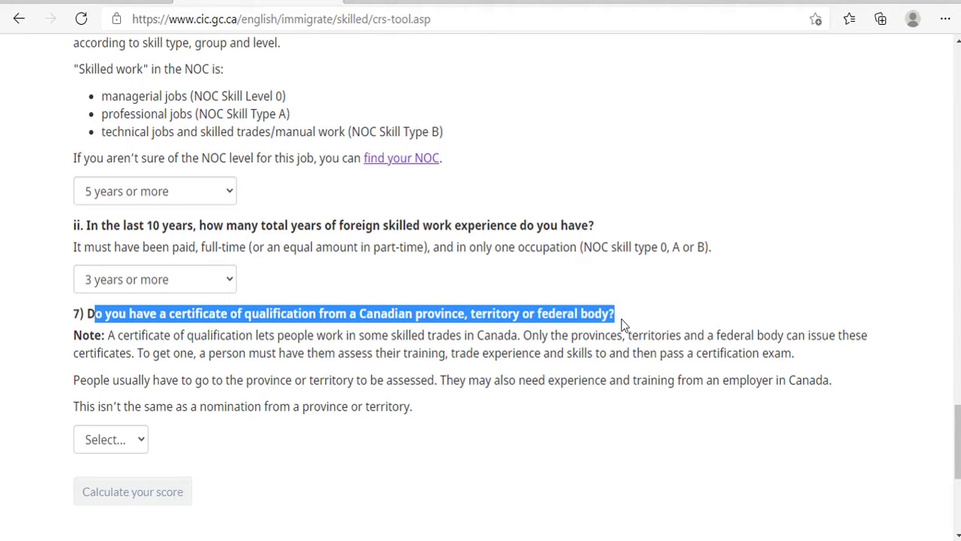
left_click(307, 348)
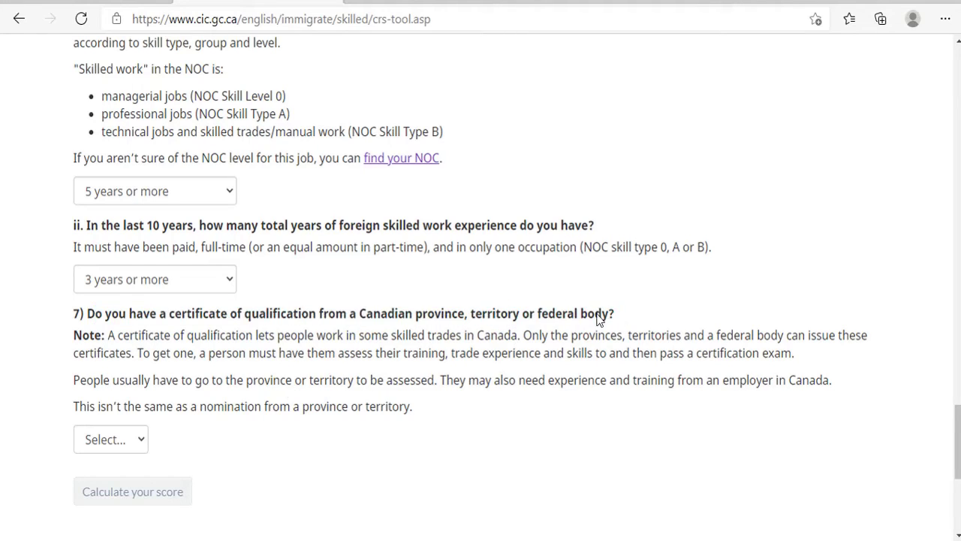
left_click_drag(618, 316, 285, 317)
left_click_drag(95, 314, 85, 315)
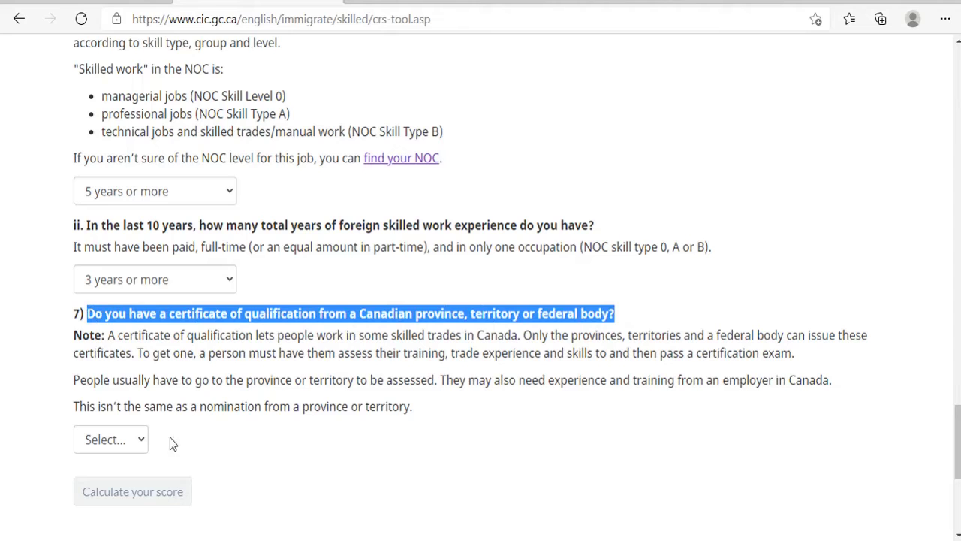
scroll(275, 461, "down", 1)
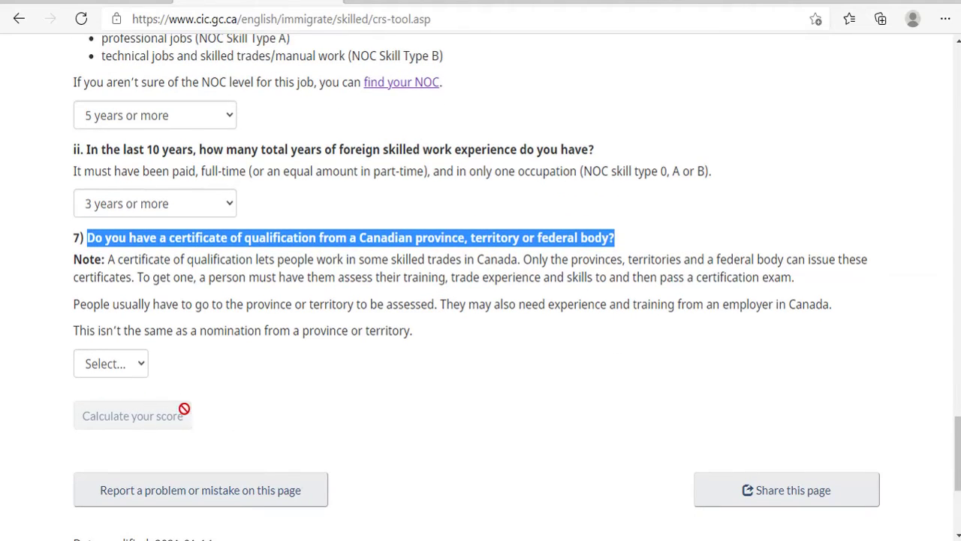
left_click(135, 366)
left_click(111, 404)
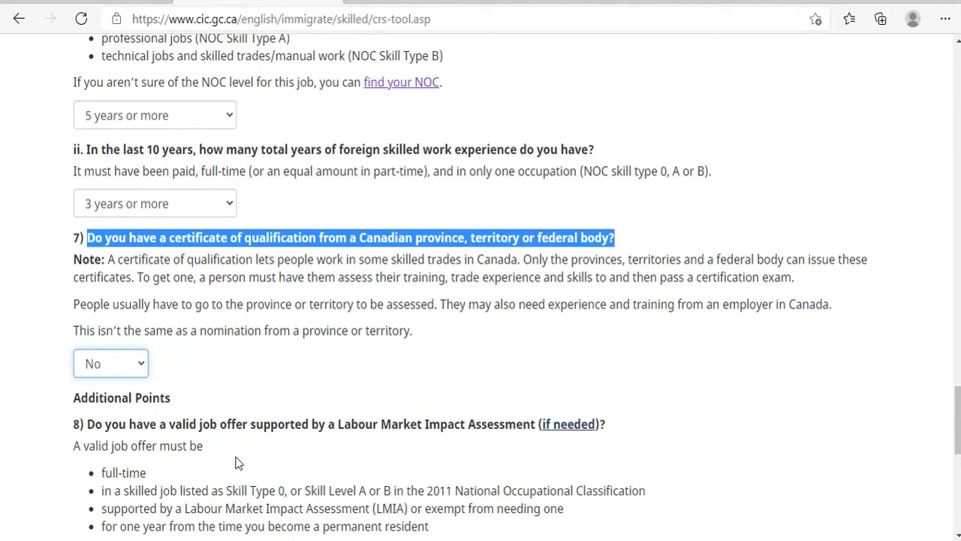
Step: Review the valid job offer criteria and answer No to having an offer supported by a Labour Market Impact Assessment
scroll(242, 456, "down", 1)
scroll(148, 421, "down", 1)
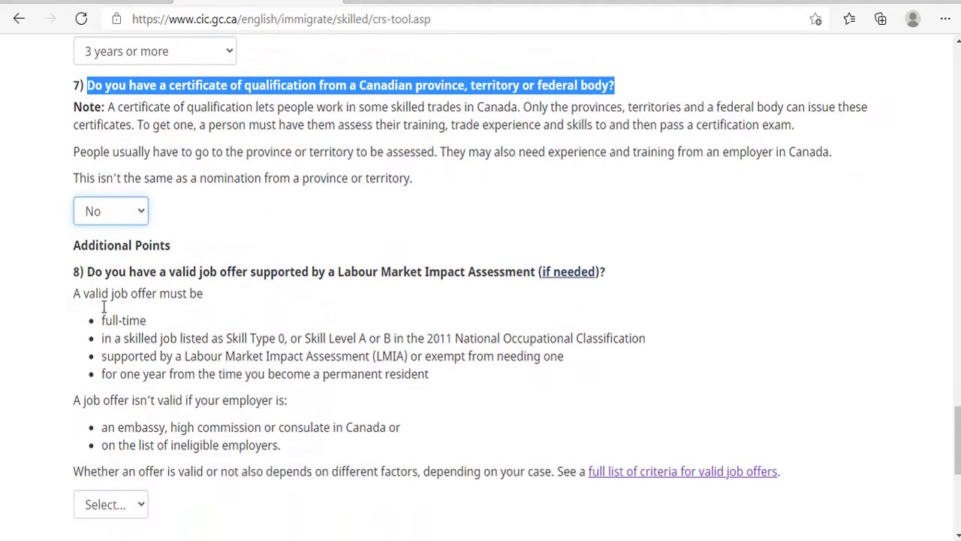
scroll(244, 433, "down", 1)
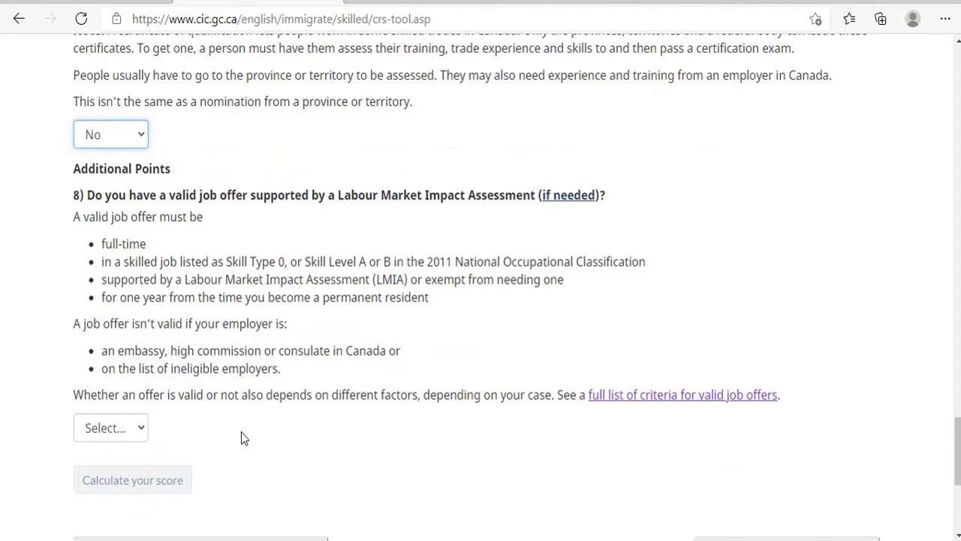
left_click_drag(94, 197, 339, 212)
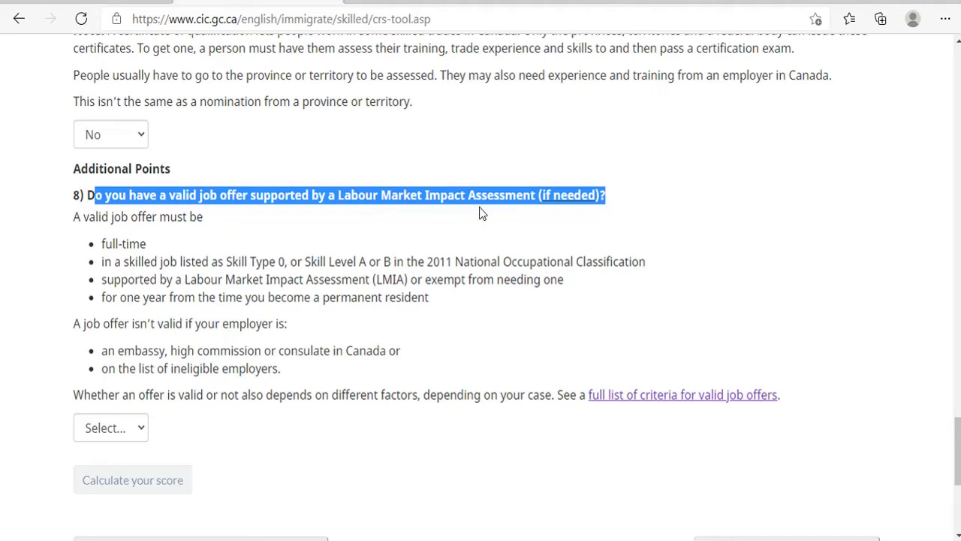
left_click(449, 233)
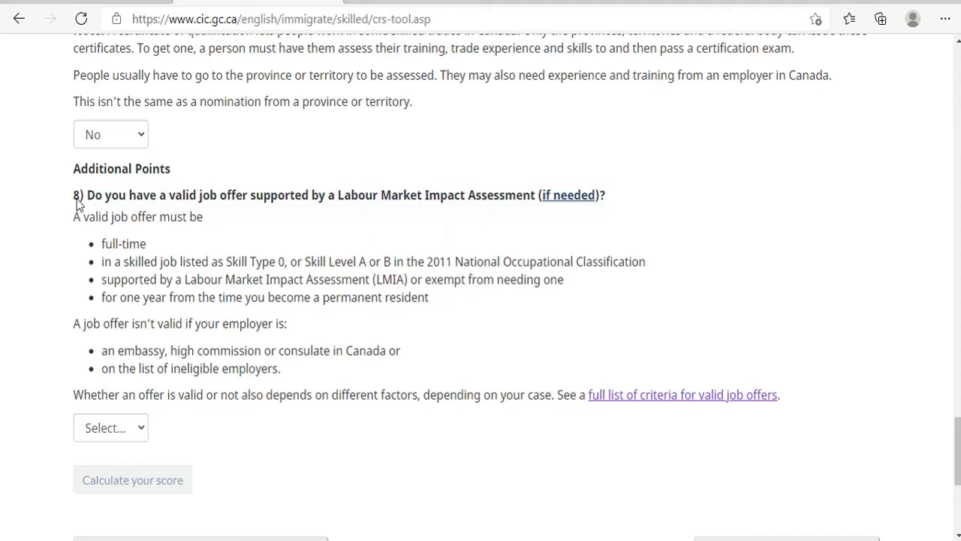
left_click_drag(90, 199, 232, 209)
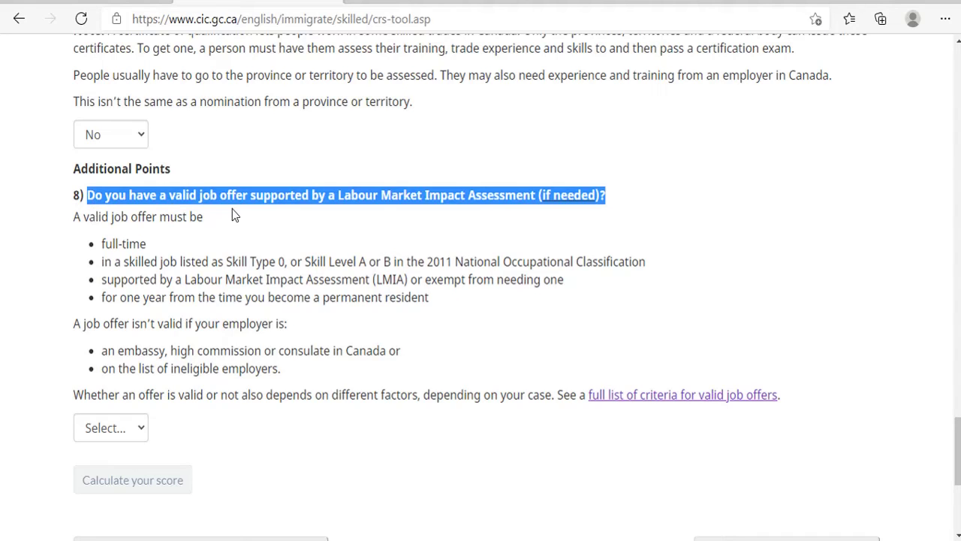
left_click(245, 300)
left_click_drag(232, 265, 394, 262)
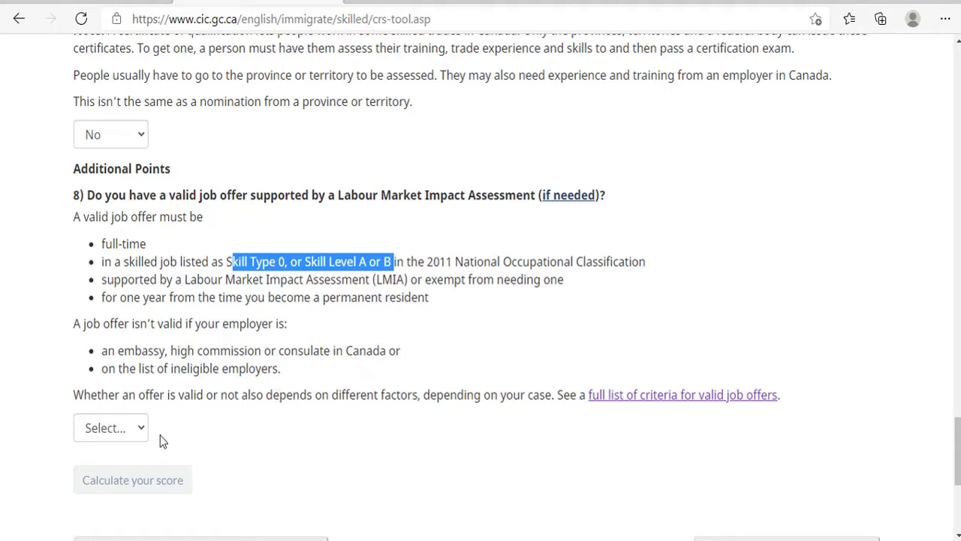
left_click(135, 430)
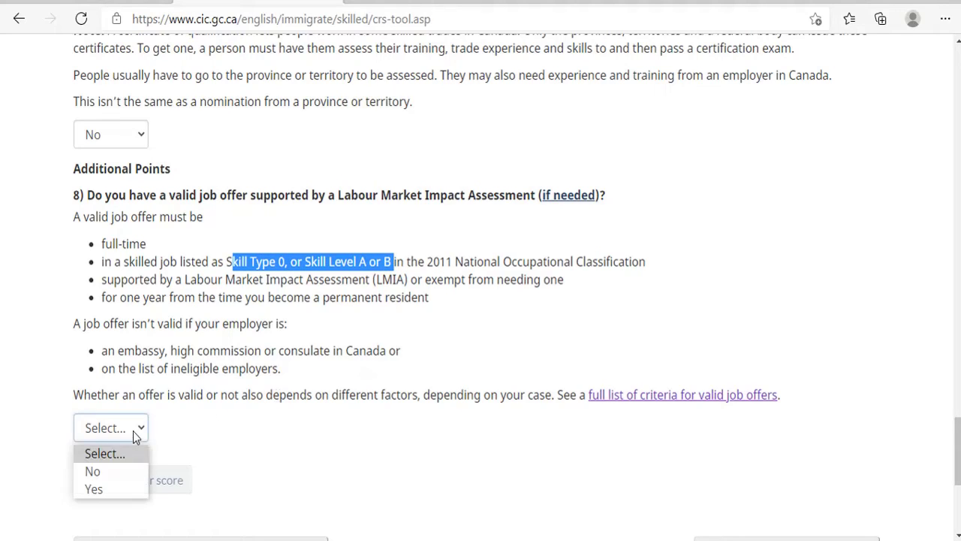
left_click(95, 473)
Step: Answer No to having a nomination certificate from a province or territory
scroll(277, 453, "down", 2)
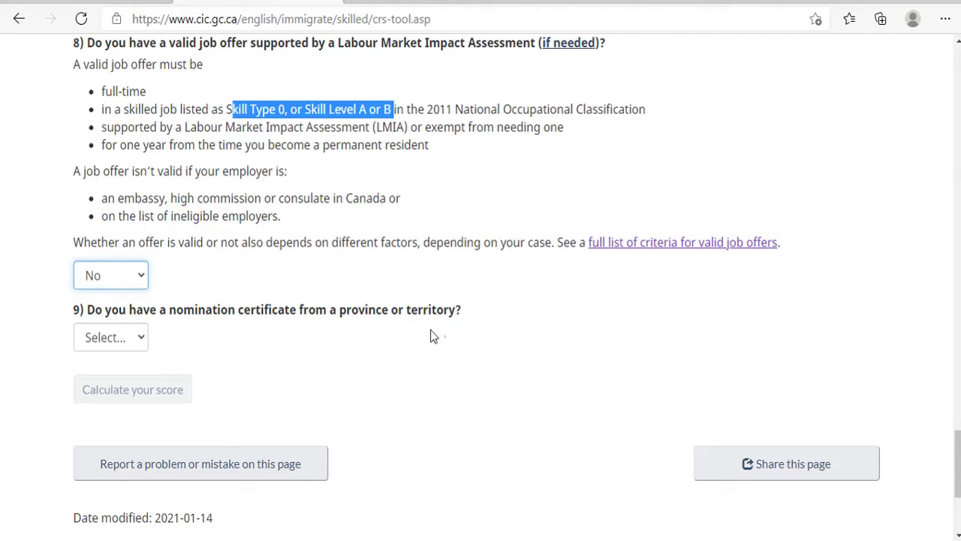
left_click_drag(87, 310, 454, 316)
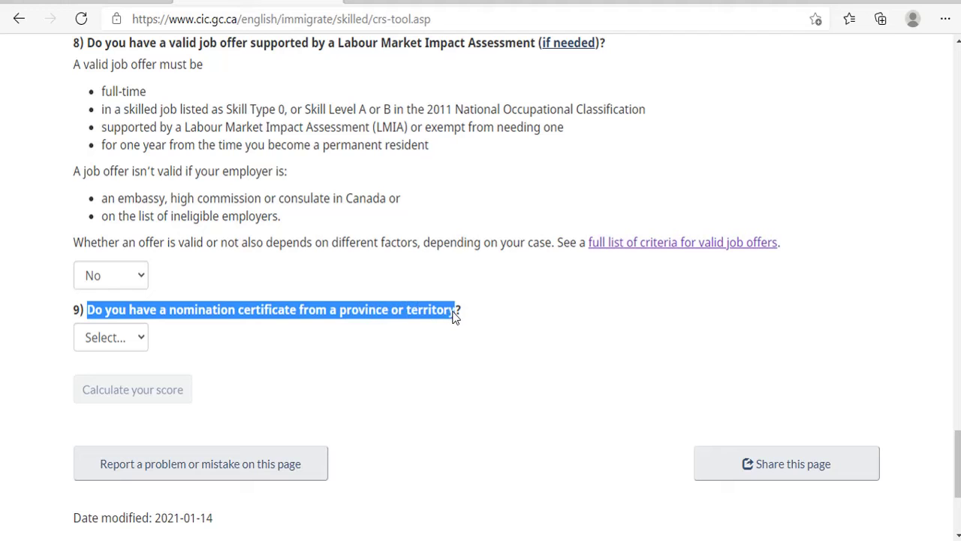
left_click(134, 339)
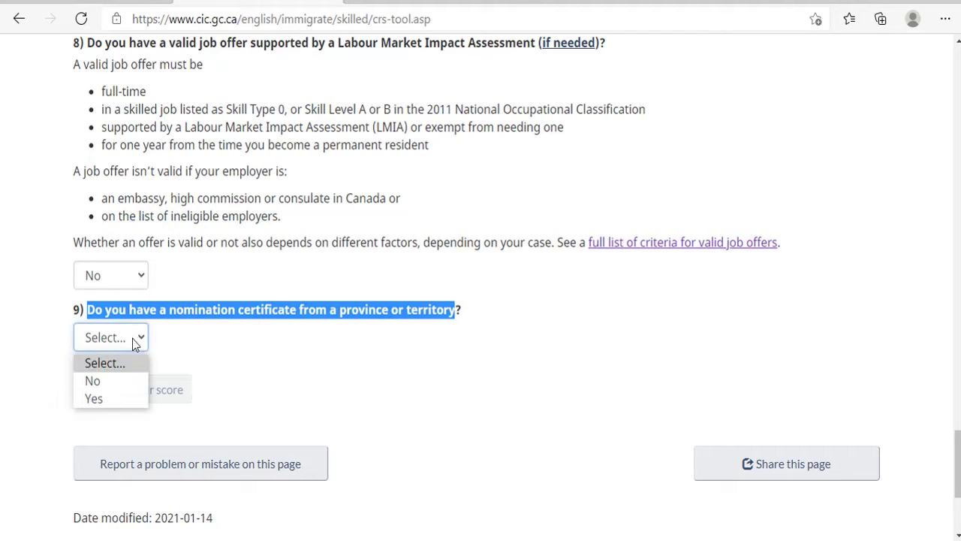
left_click(101, 381)
Step: Read the sibling criteria, answer No to having a brother or sister living in Canada, and calculate the CRS score
scroll(209, 397, "down", 1)
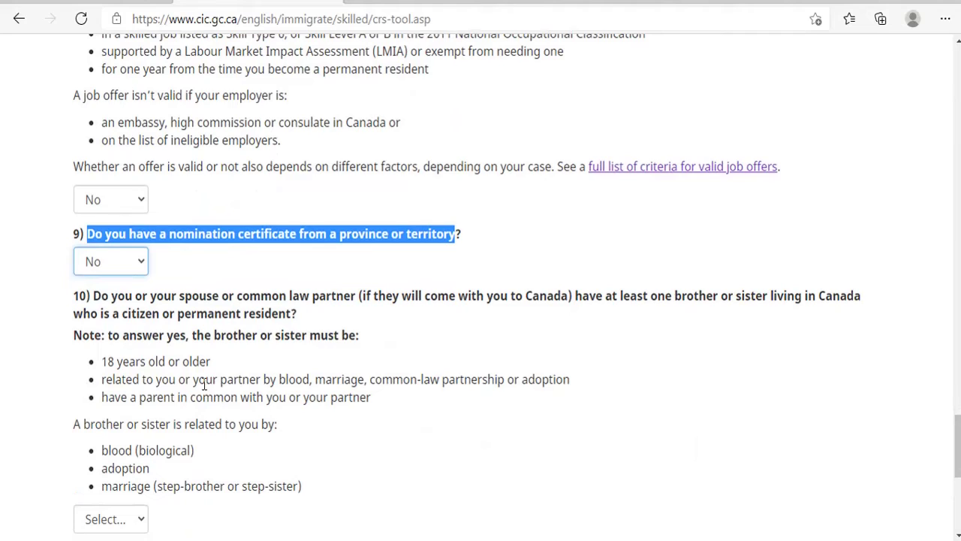
scroll(203, 385, "down", 1)
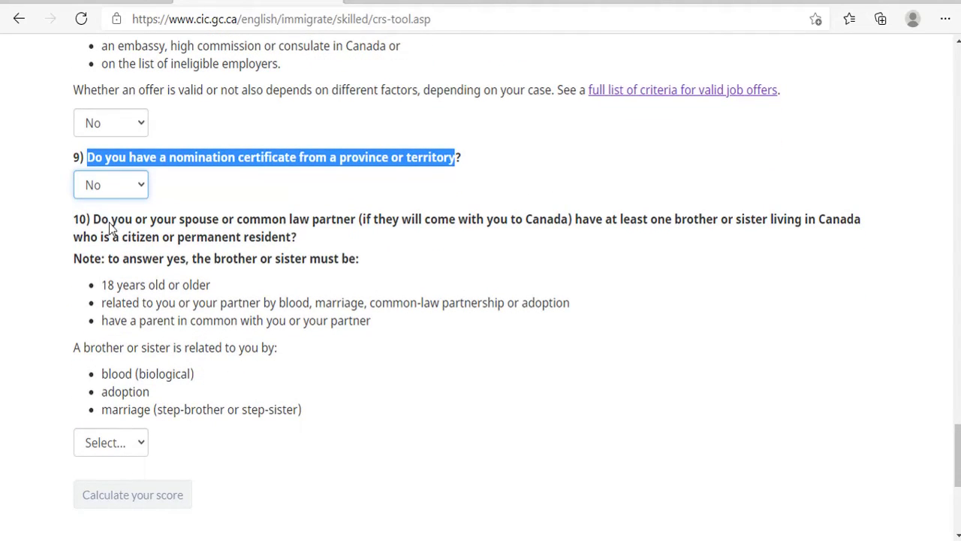
left_click_drag(100, 220, 370, 275)
scroll(178, 372, "down", 1)
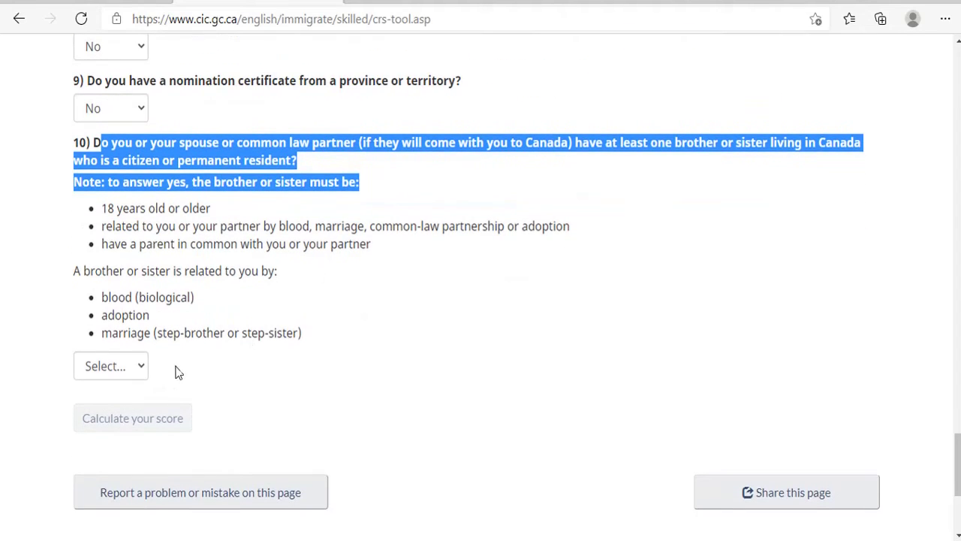
left_click_drag(103, 298, 207, 334)
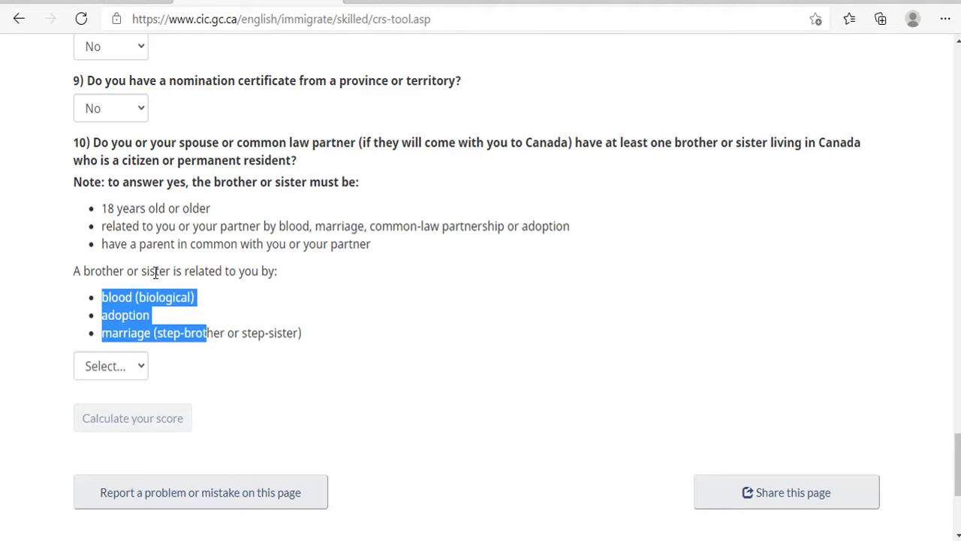
left_click(197, 310)
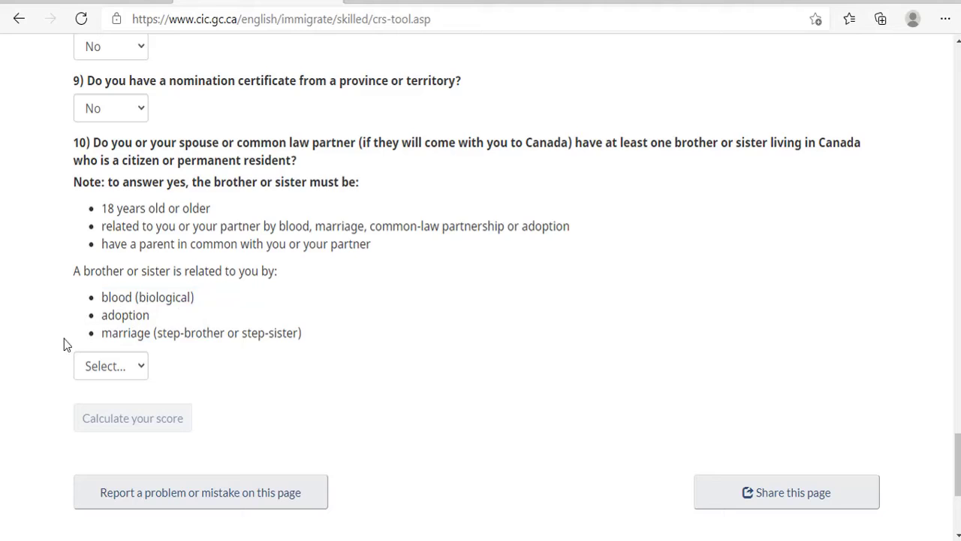
left_click(142, 369)
left_click(144, 408)
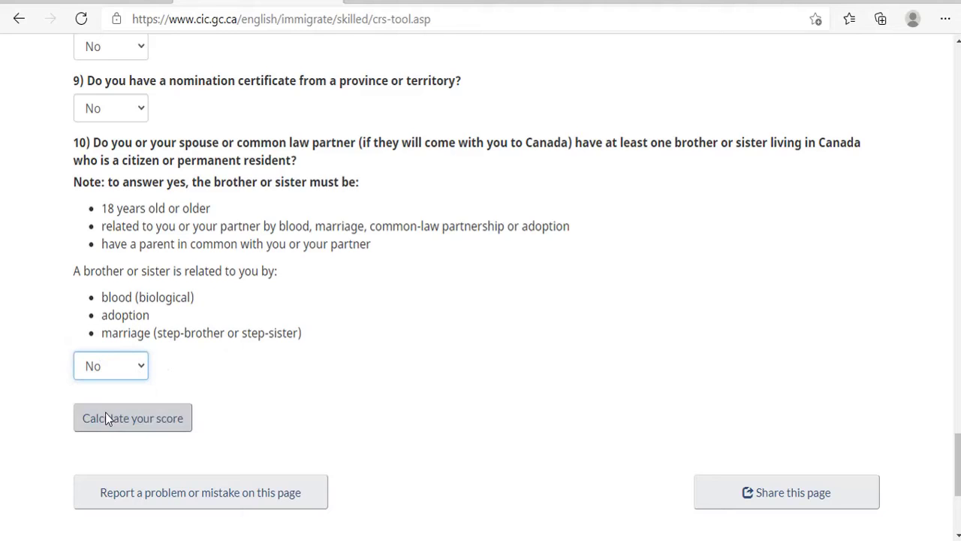
scroll(187, 277, "down", 3)
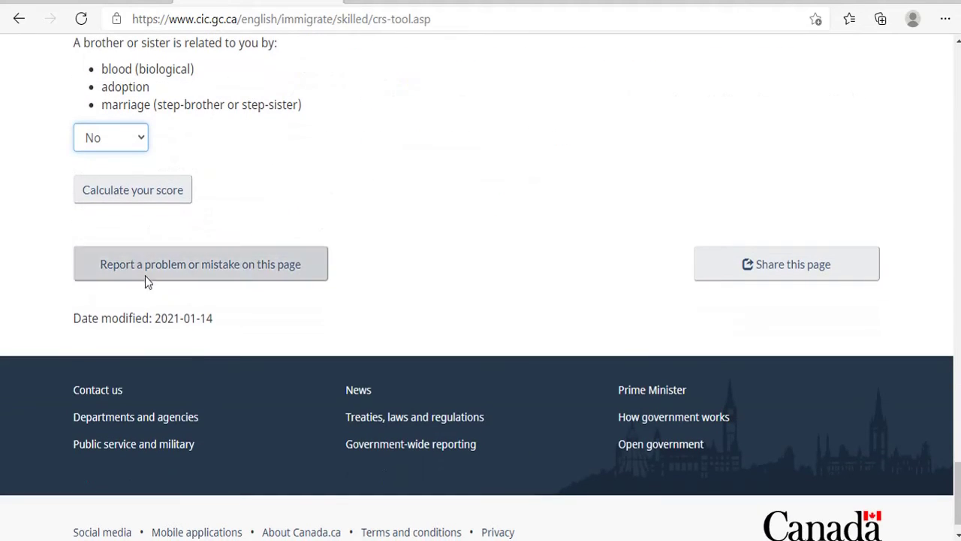
left_click(140, 197)
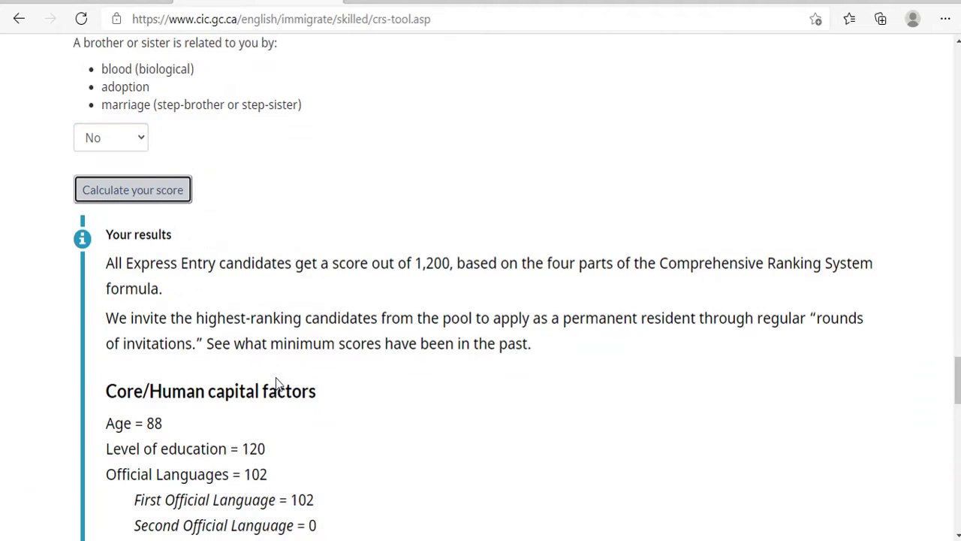
Step: Calculate the CRS score again and highlight the Comprehensive Ranking System formula grand total at the end of the results
scroll(387, 473, "down", 4)
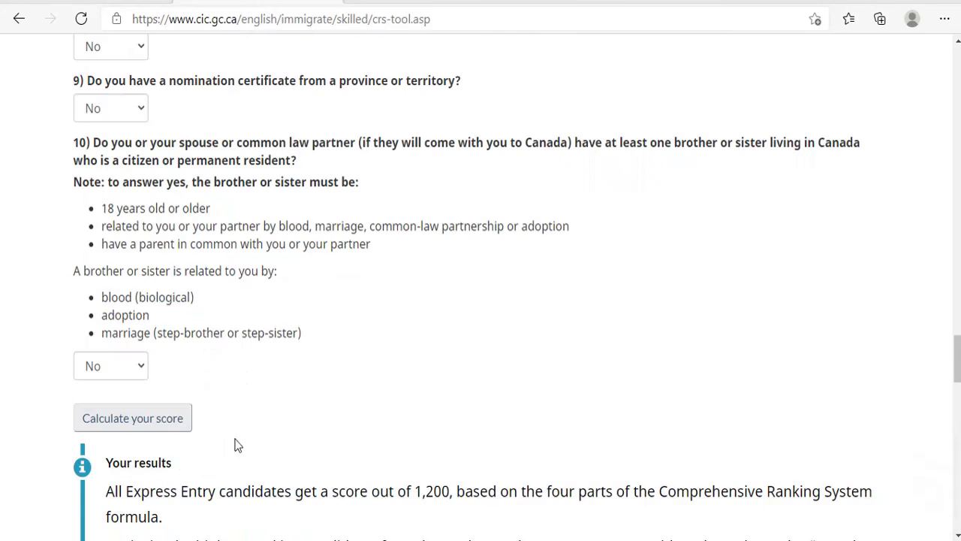
scroll(183, 399, "down", 1)
left_click(146, 344)
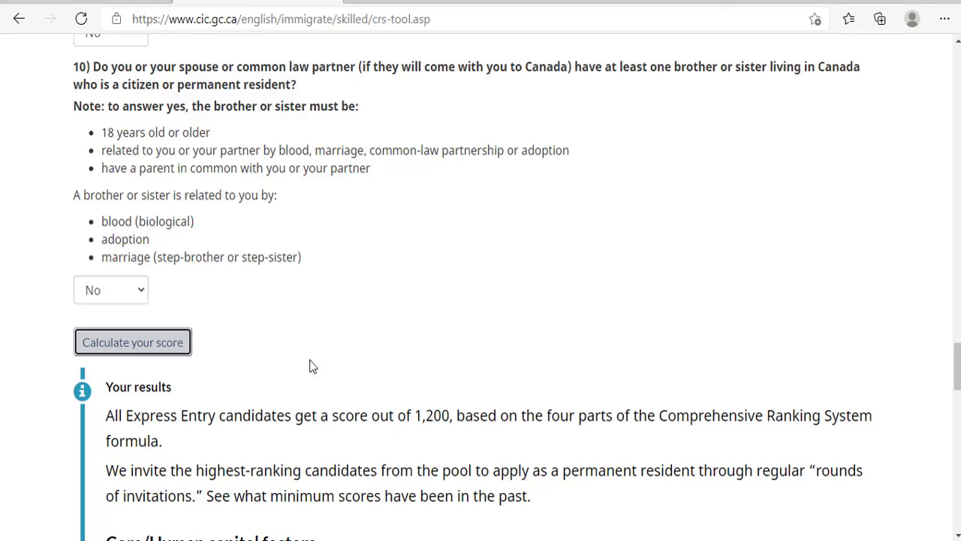
scroll(311, 366, "down", 10)
scroll(310, 362, "down", 9)
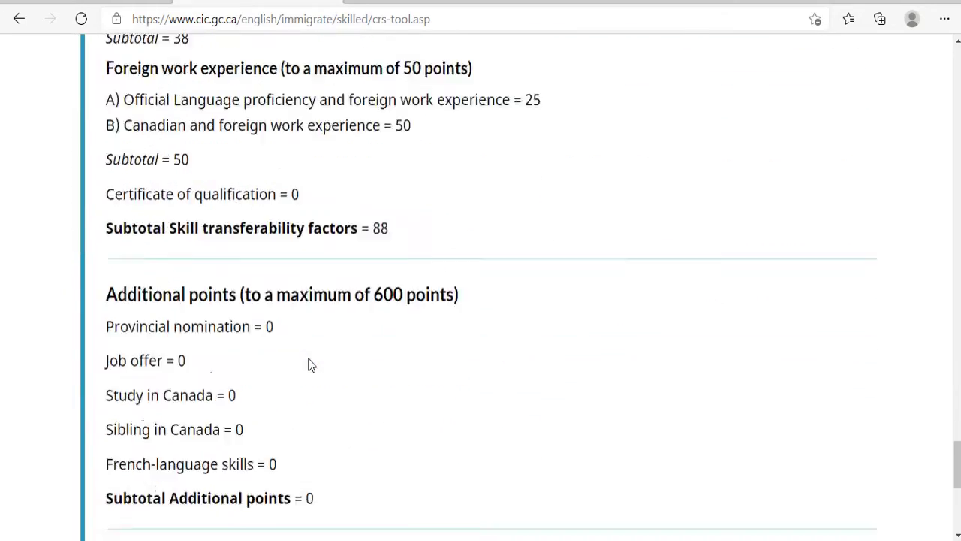
scroll(309, 364, "up", 2)
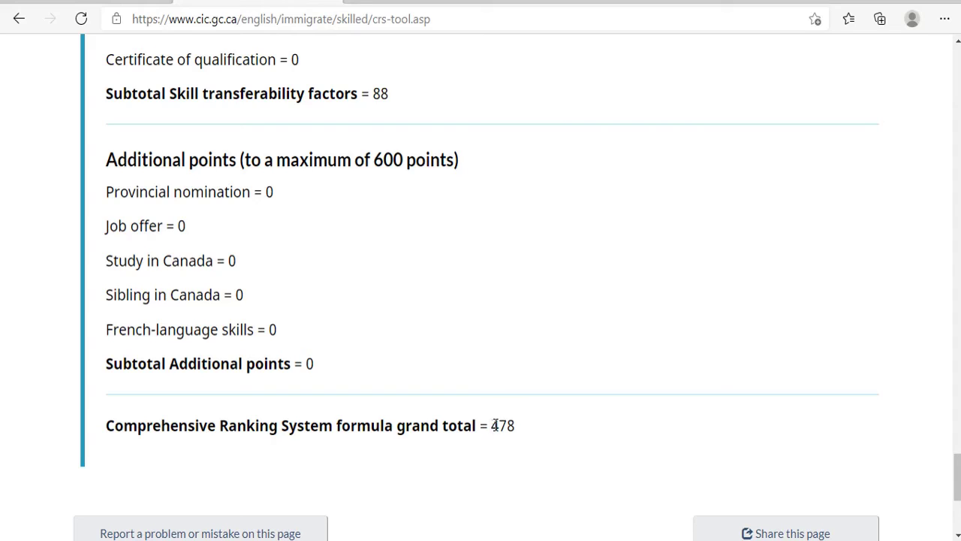
left_click_drag(495, 425, 518, 425)
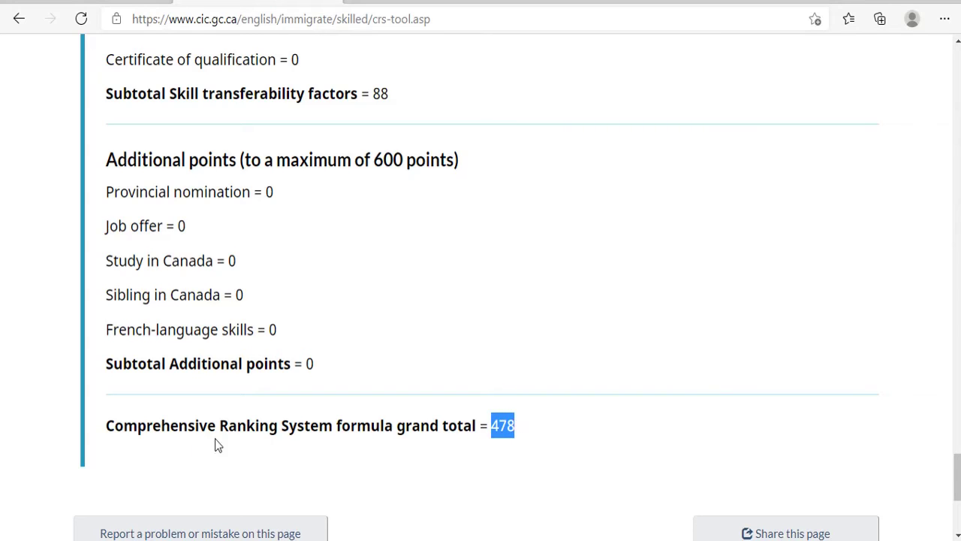
left_click_drag(112, 426, 517, 427)
scroll(356, 387, "up", 2)
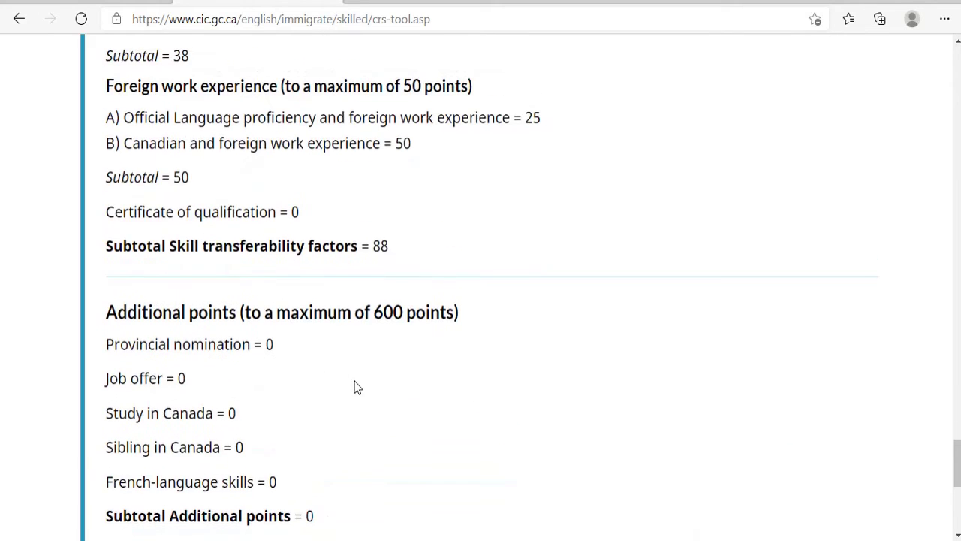
Step: Read the introduction of the results, highlighting the maximum possible score and the Comprehensive Ranking System name
scroll(357, 387, "up", 10)
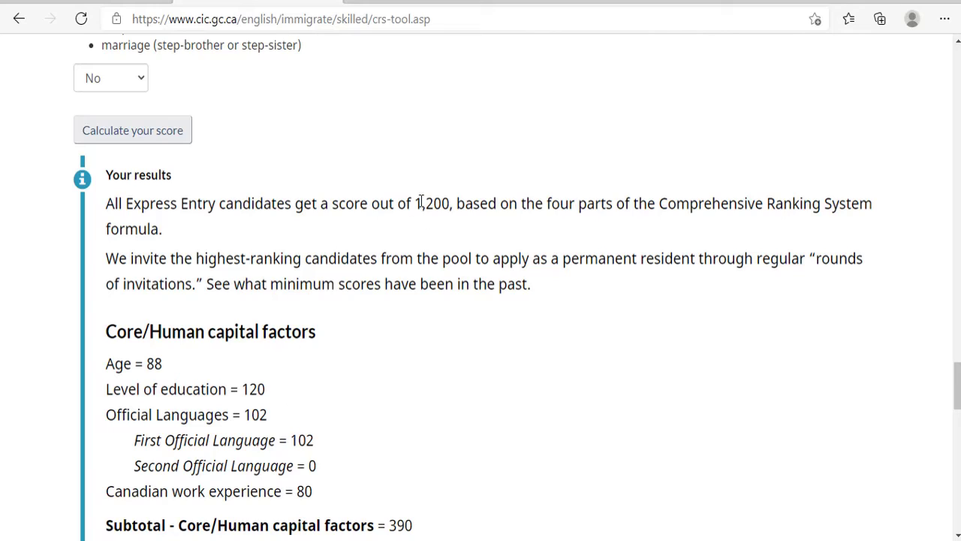
left_click_drag(337, 203, 453, 203)
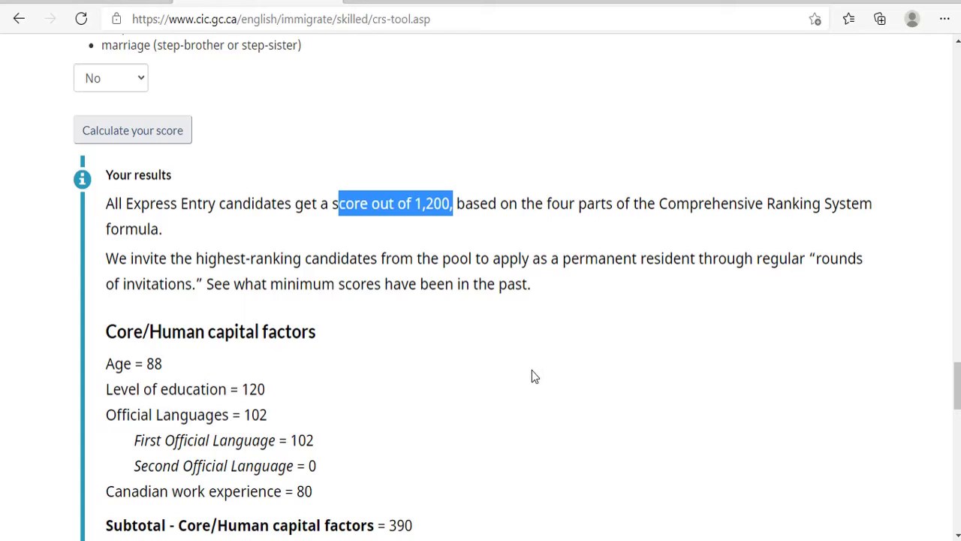
left_click_drag(659, 204, 872, 204)
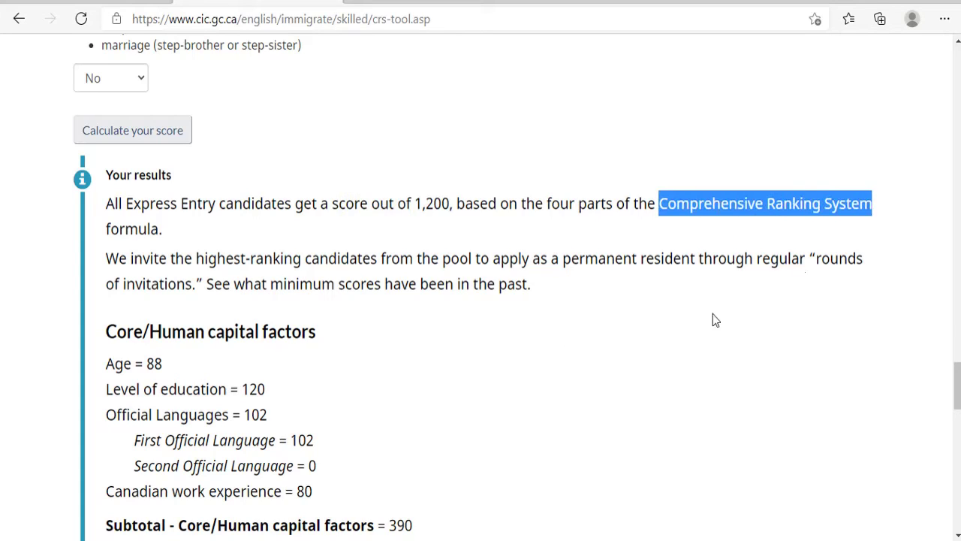
left_click(452, 354)
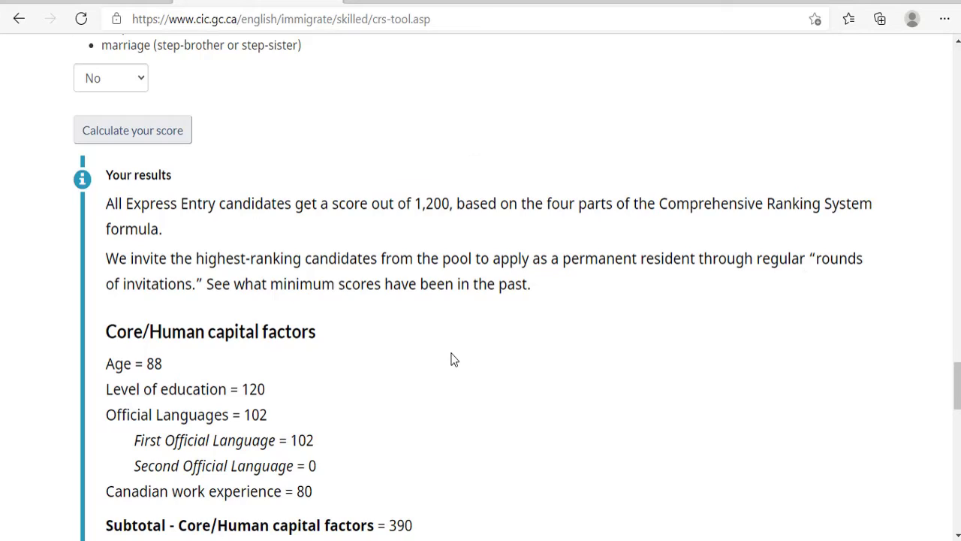
Step: Examine the points for age, level of education and official languages under Core/Human capital factors
scroll(453, 359, "down", 1)
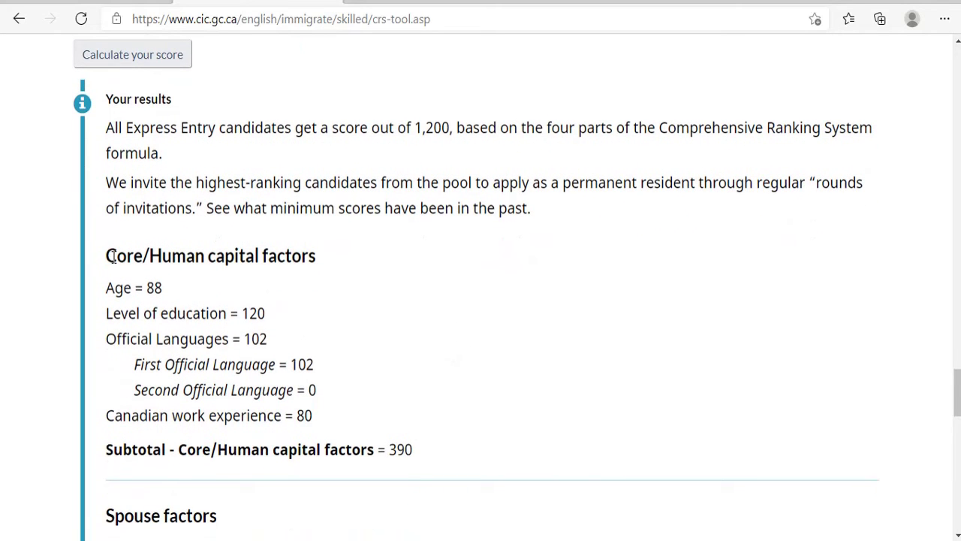
left_click_drag(107, 255, 316, 256)
left_click(180, 295)
double_click(153, 288)
scroll(195, 300, "down", 1)
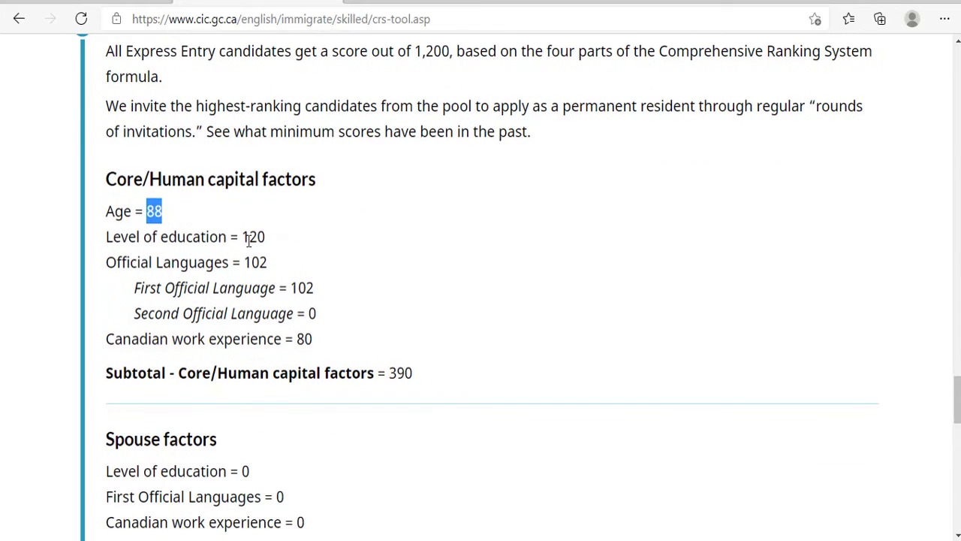
left_click_drag(245, 238, 273, 264)
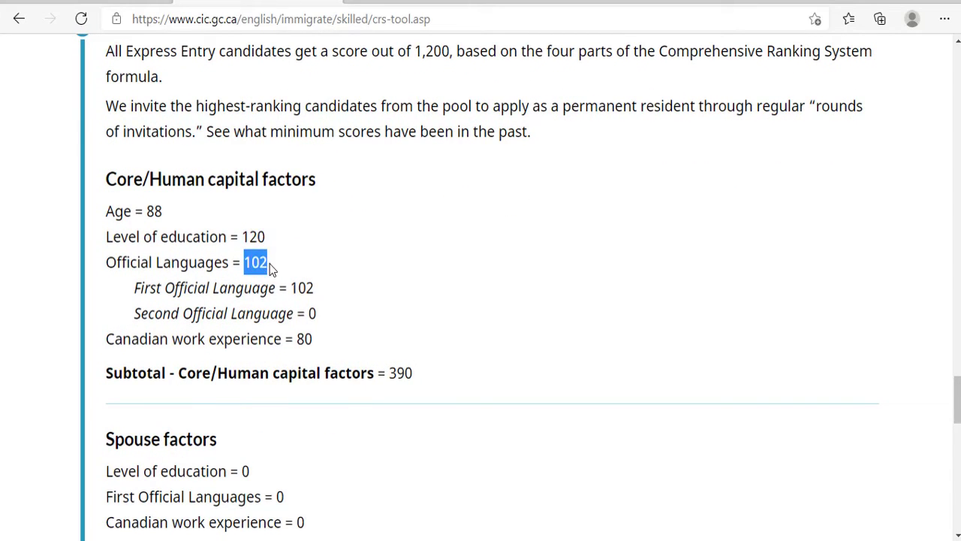
scroll(243, 295, "down", 1)
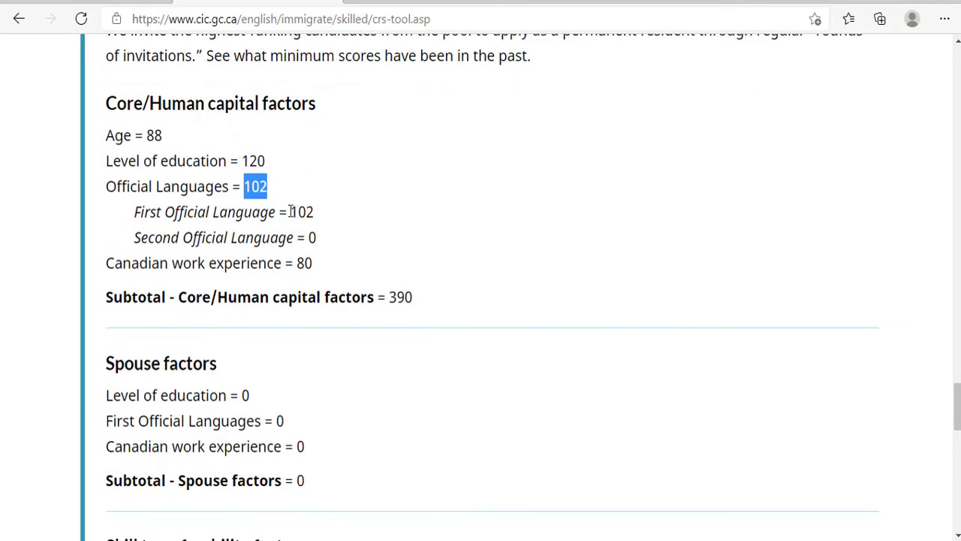
left_click_drag(291, 212, 315, 214)
Step: Examine the Canadian work experience points and the Core/Human capital factors subtotal
scroll(221, 314, "down", 1)
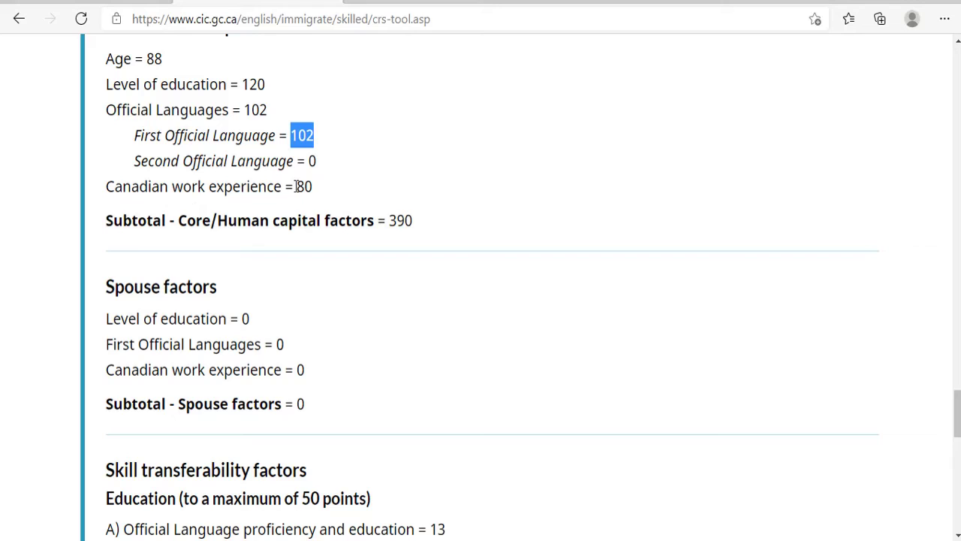
left_click_drag(296, 186, 314, 186)
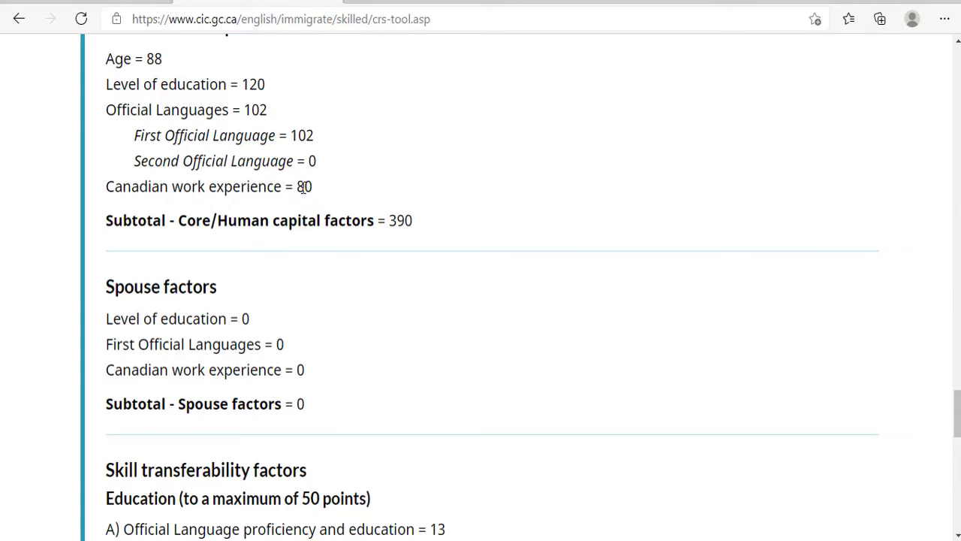
left_click_drag(300, 187, 314, 187)
left_click_drag(218, 220, 412, 220)
left_click(378, 278)
Step: Highlight and review the whole Spouse factors section with its subtotal
scroll(278, 366, "down", 1)
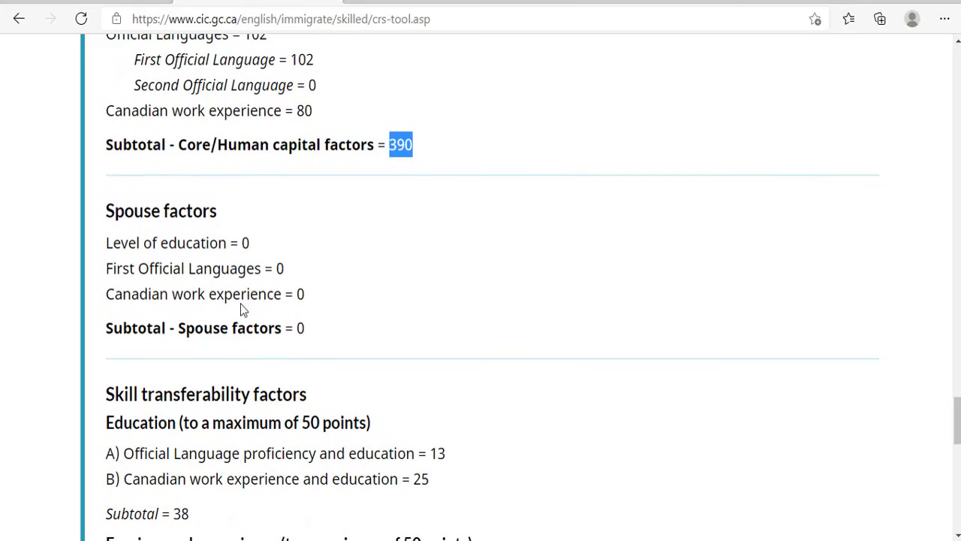
left_click_drag(109, 211, 313, 328)
scroll(362, 353, "down", 1)
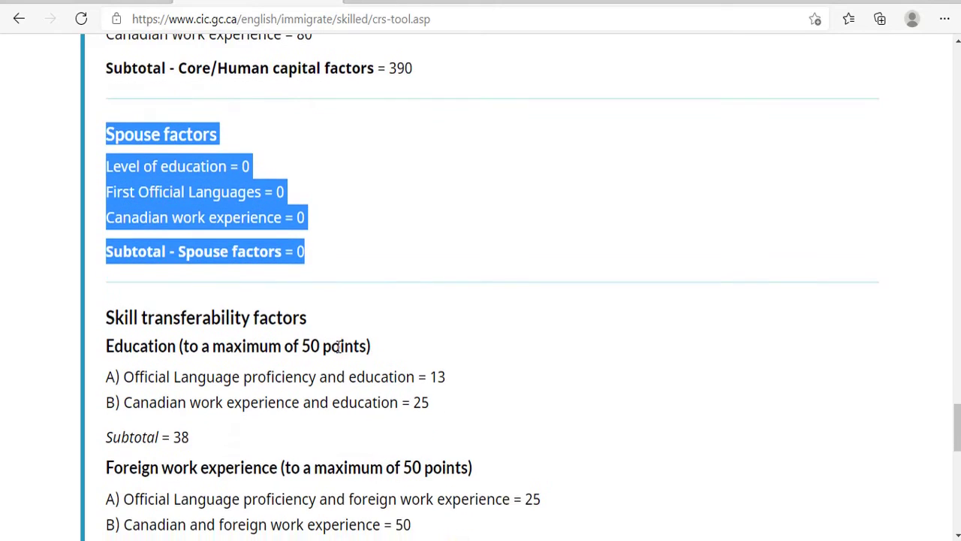
Step: Review the Education part of the Skill transferability factors, highlighting the point limit, both component scores and the subtotal
scroll(281, 346, "down", 1)
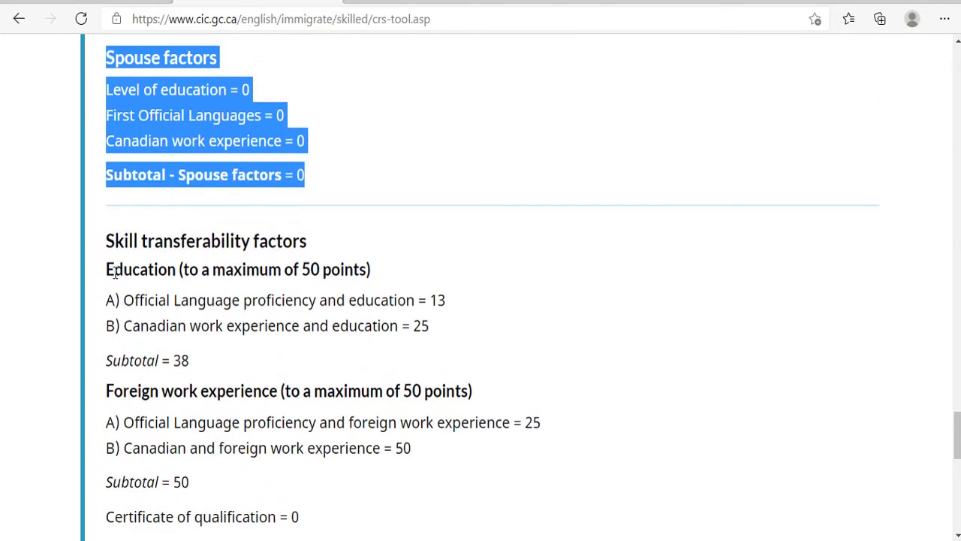
scroll(113, 271, "down", 1)
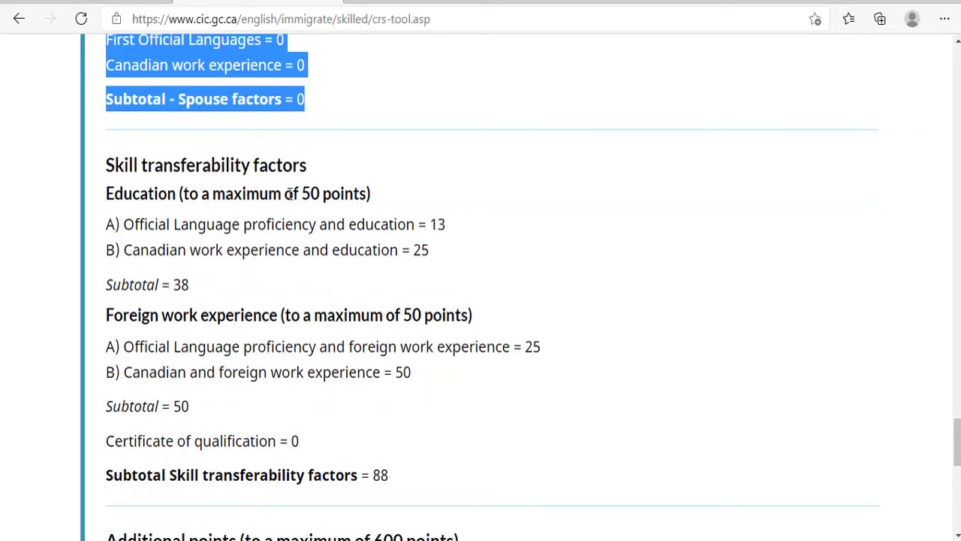
left_click_drag(285, 194, 321, 196)
left_click(146, 229)
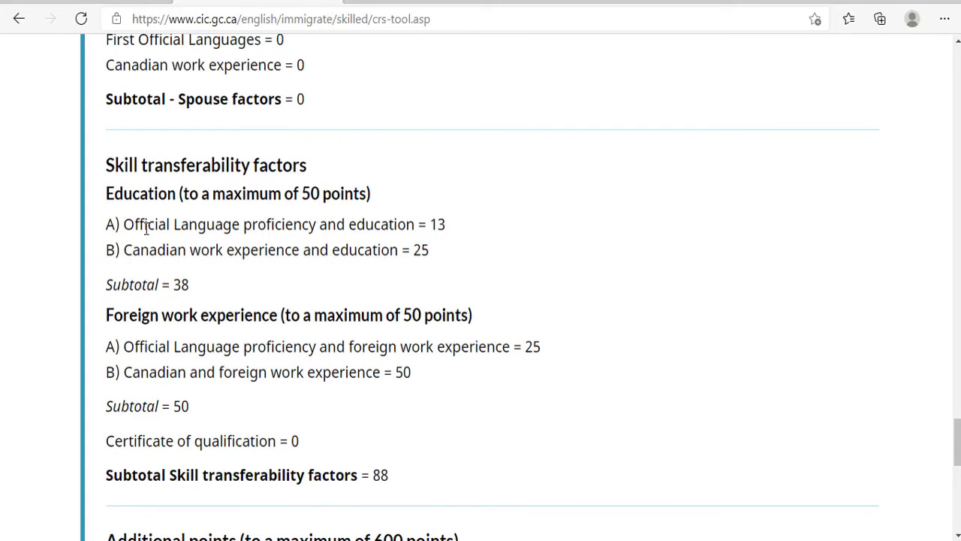
left_click_drag(126, 224, 455, 229)
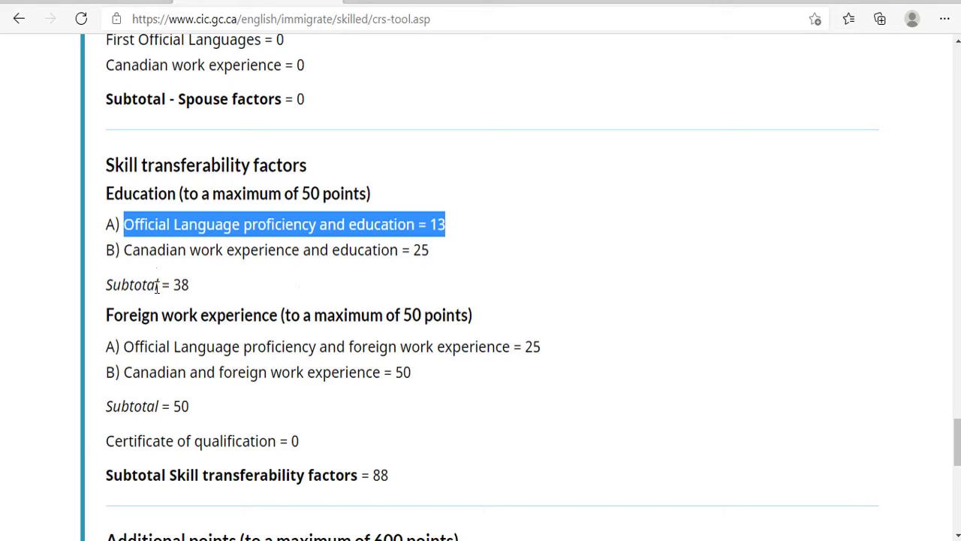
left_click_drag(132, 256, 432, 248)
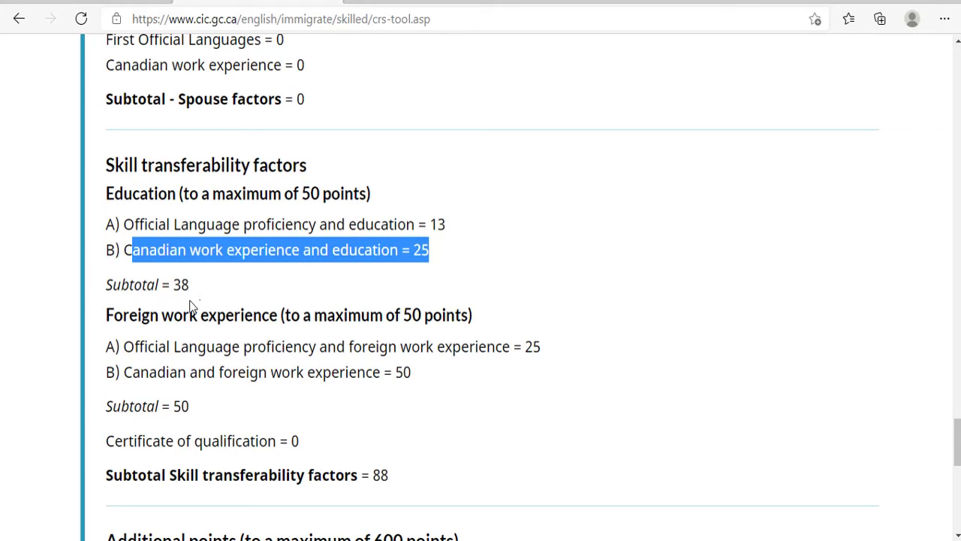
left_click(344, 272)
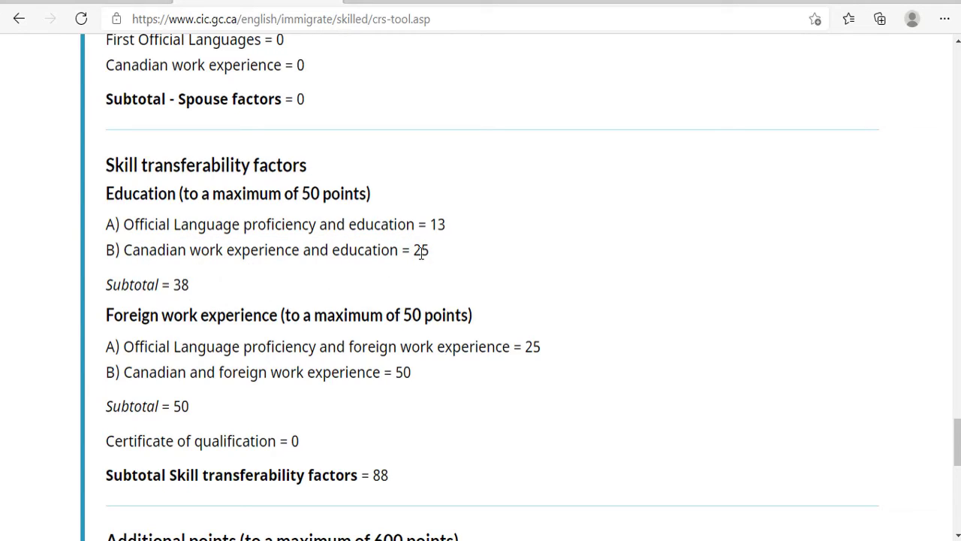
left_click_drag(411, 251, 436, 255)
left_click_drag(191, 287, 99, 294)
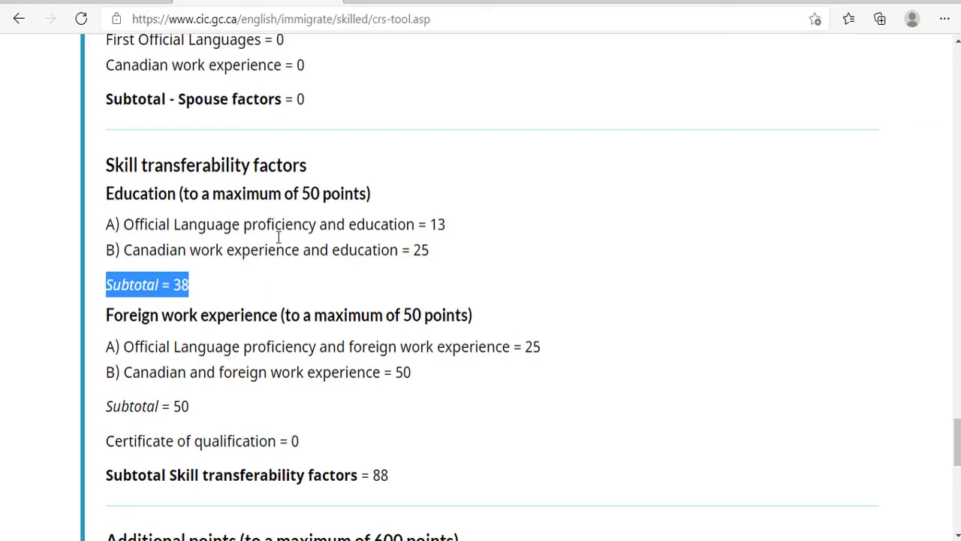
Step: Review the Foreign work experience part of the Skill transferability factors, highlighting its heading
scroll(266, 373, "down", 2)
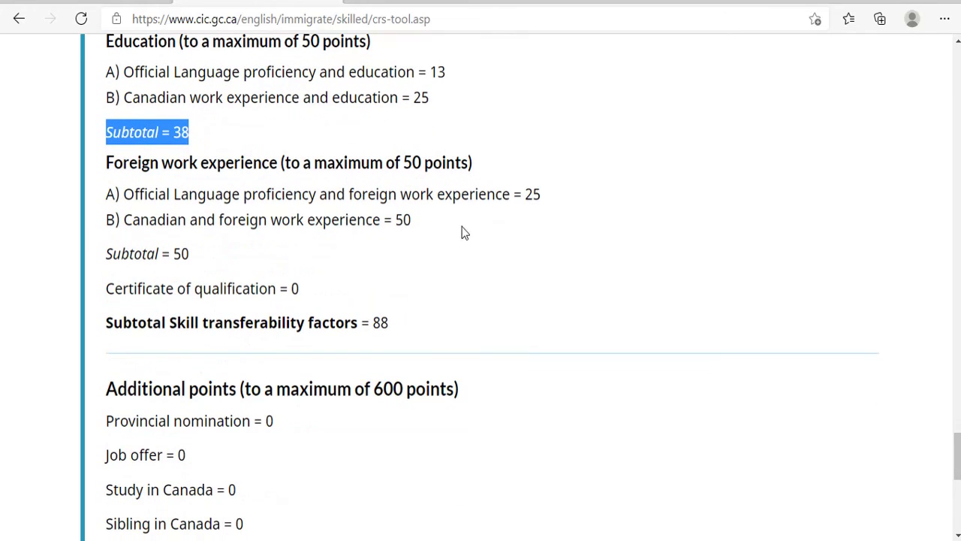
left_click_drag(106, 163, 473, 164)
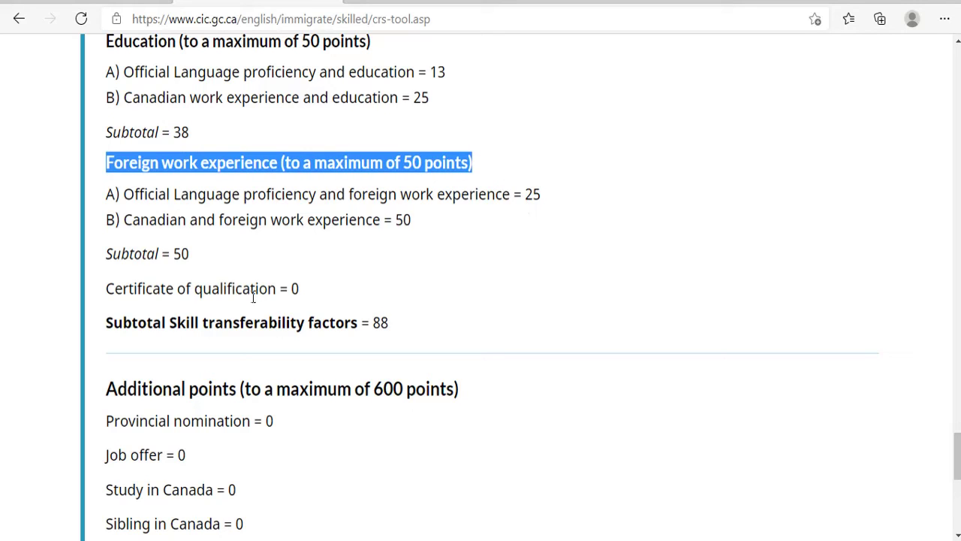
scroll(247, 326, "down", 2)
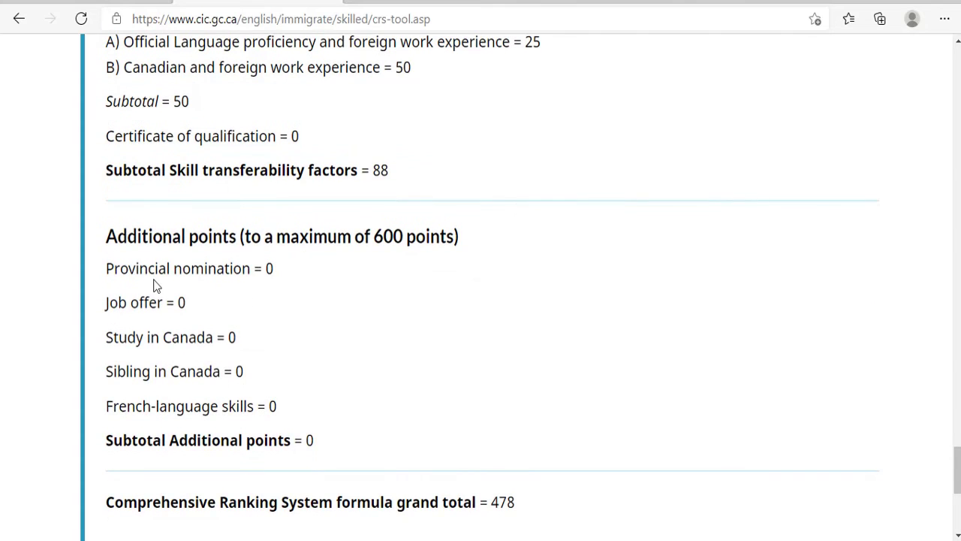
Step: Review the Additional points entries and their subtotal, and highlight the CRS grand total
scroll(155, 283, "down", 1)
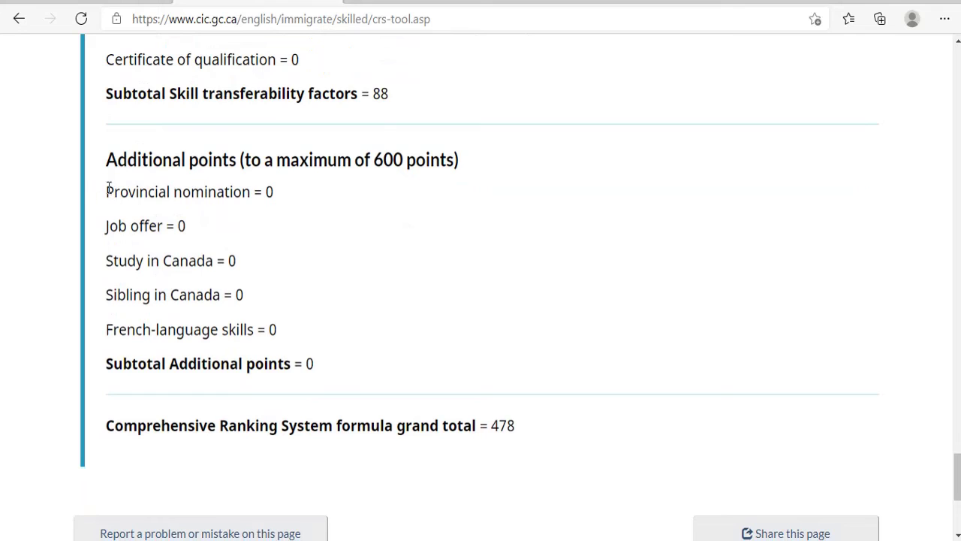
left_click_drag(106, 188, 264, 370)
scroll(356, 371, "down", 1)
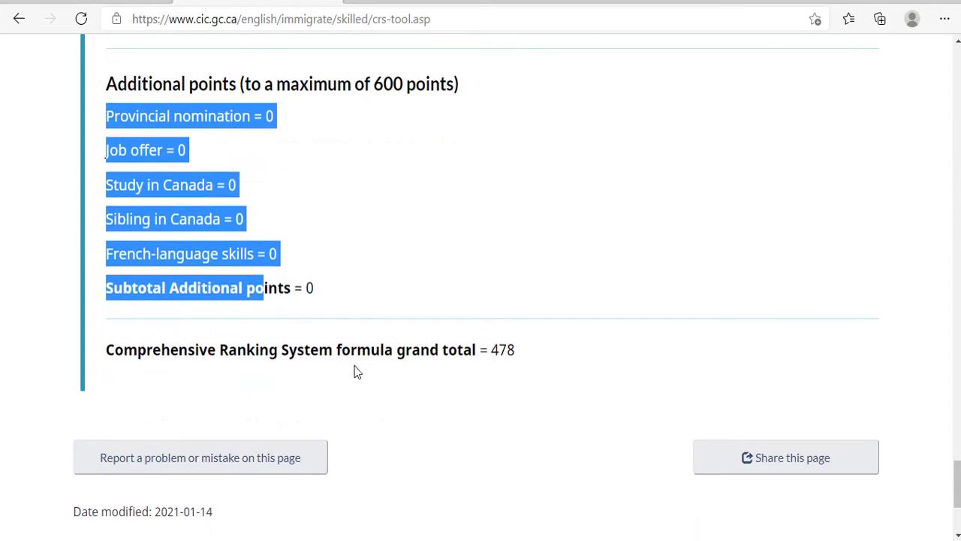
double_click(310, 288)
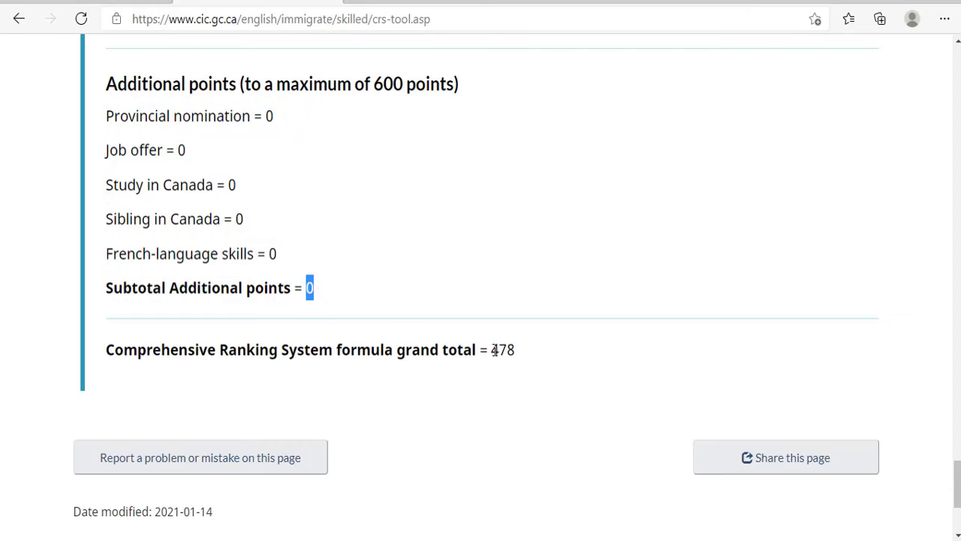
left_click_drag(494, 350, 517, 350)
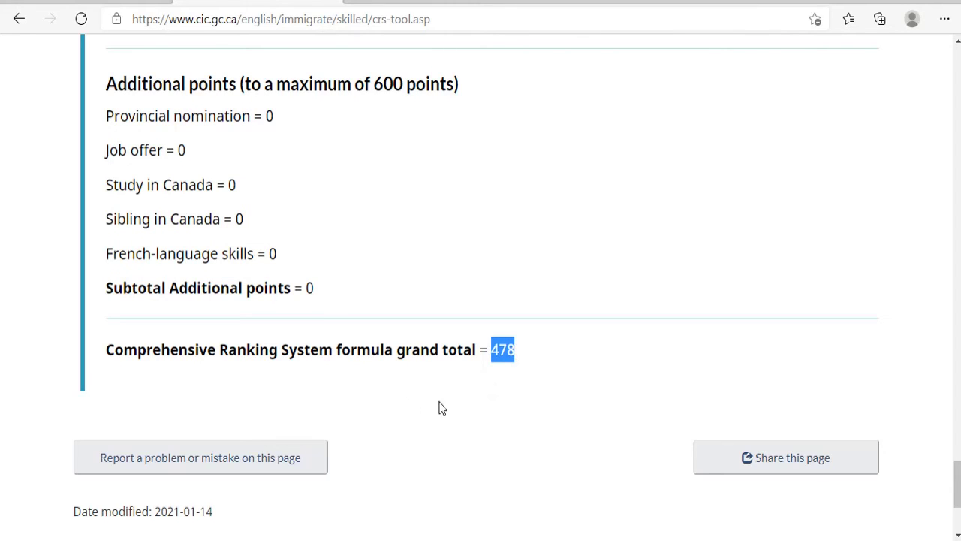
scroll(403, 401, "down", 1)
Step: Go back from the CRS grand total through the questionnaire answers to the tool's introduction
scroll(402, 398, "up", 3)
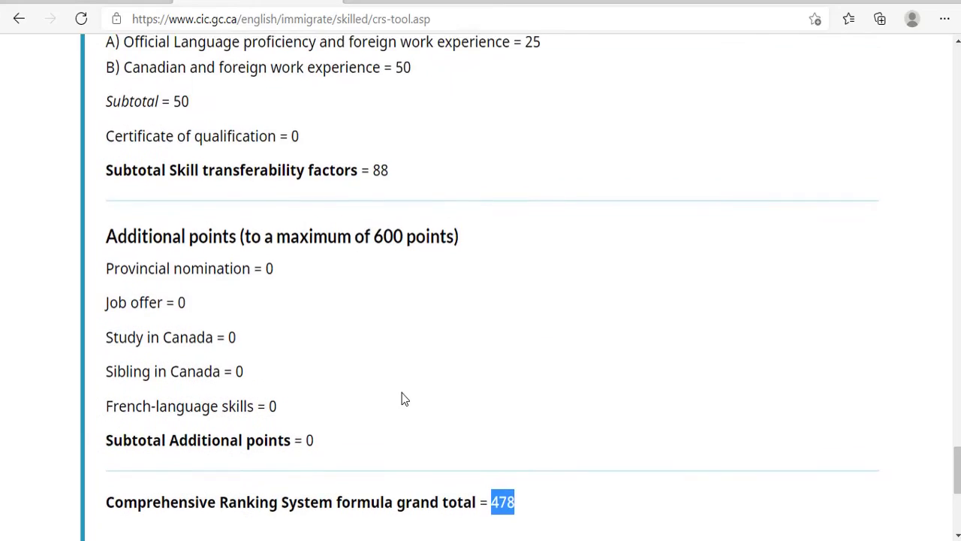
scroll(315, 372, "up", 15)
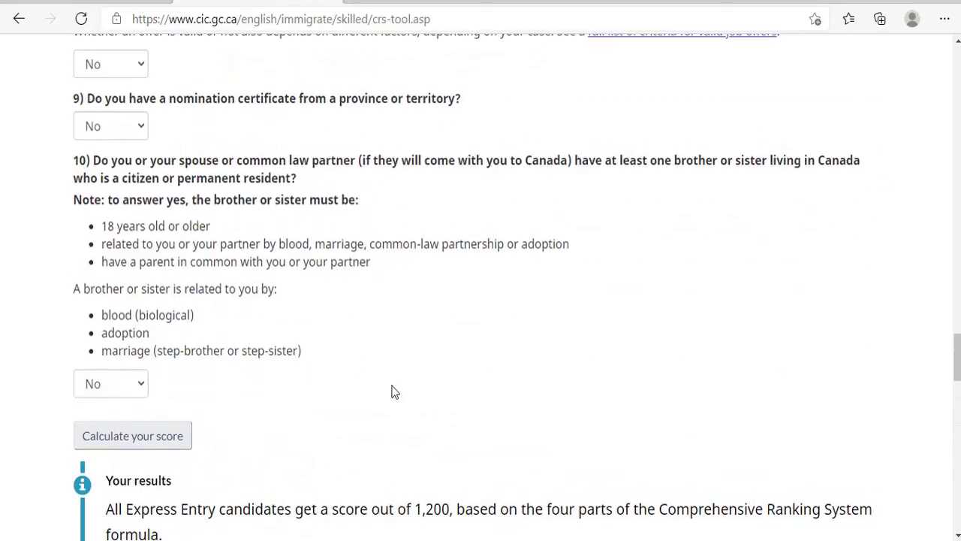
scroll(354, 388, "up", 4)
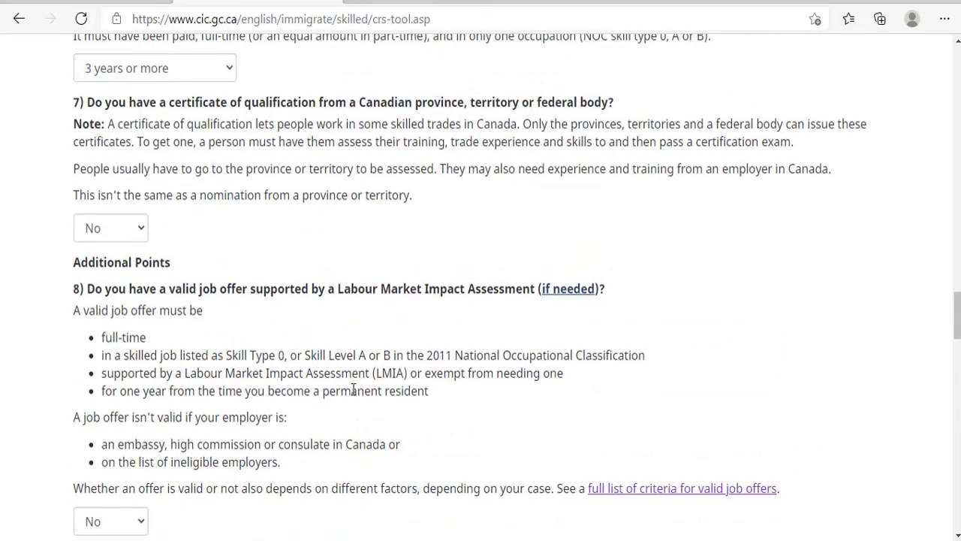
scroll(348, 388, "up", 3)
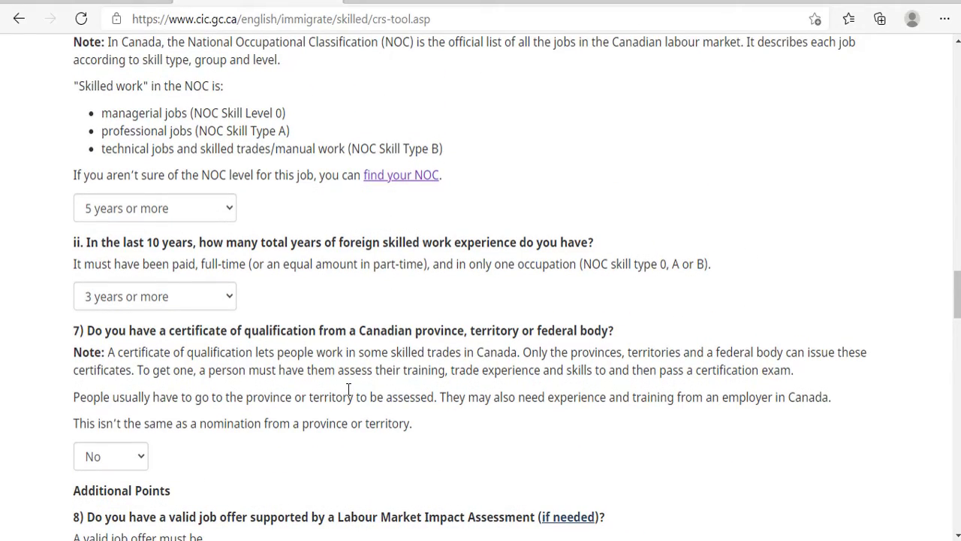
scroll(348, 388, "up", 1)
scroll(268, 400, "up", 11)
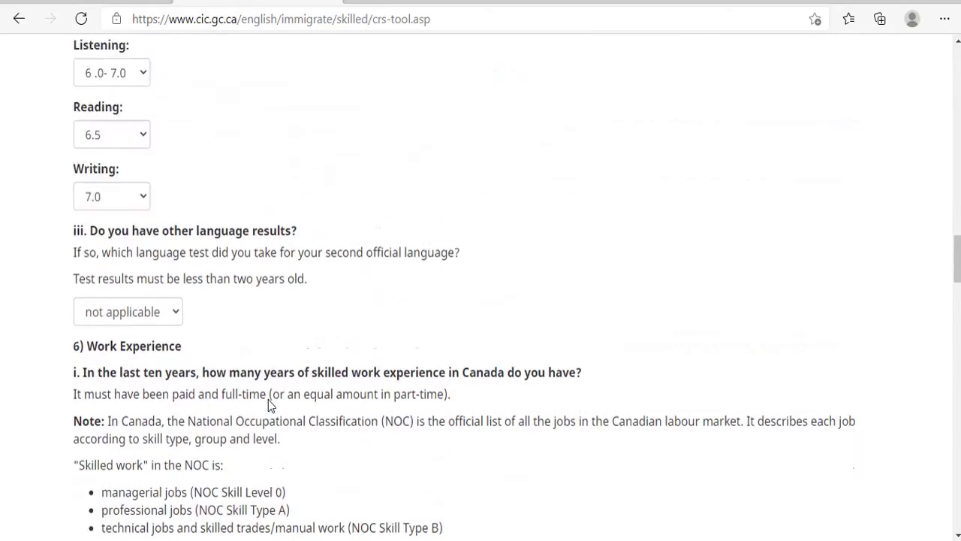
scroll(268, 398, "up", 10)
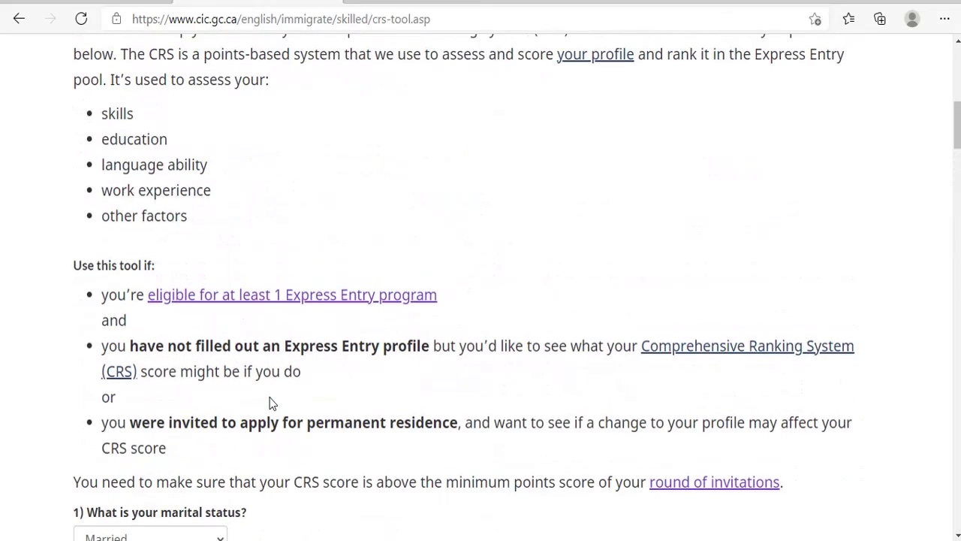
scroll(270, 399, "up", 6)
Step: Review the answers on marital status, spouse, age, level of education and Canadian degree
scroll(272, 402, "down", 10)
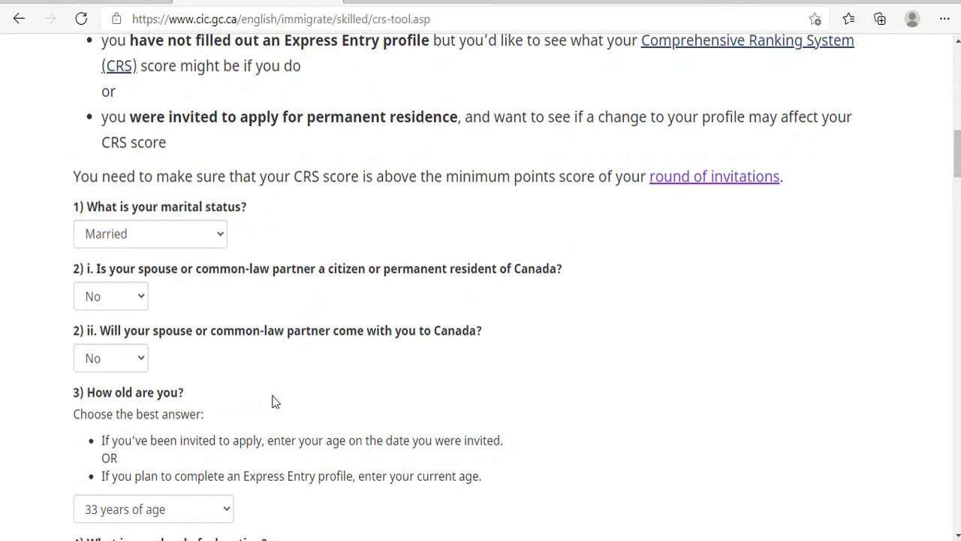
scroll(161, 401, "down", 3)
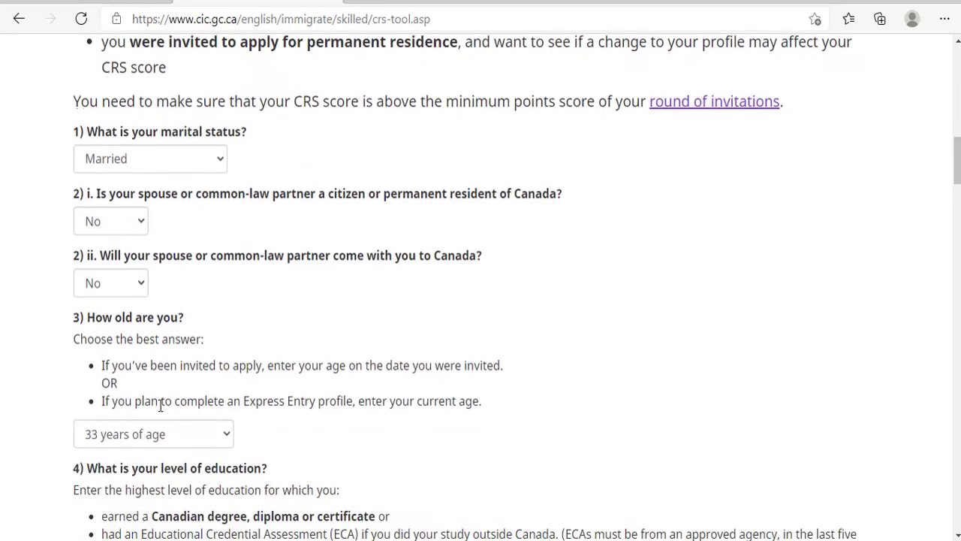
scroll(134, 394, "down", 1)
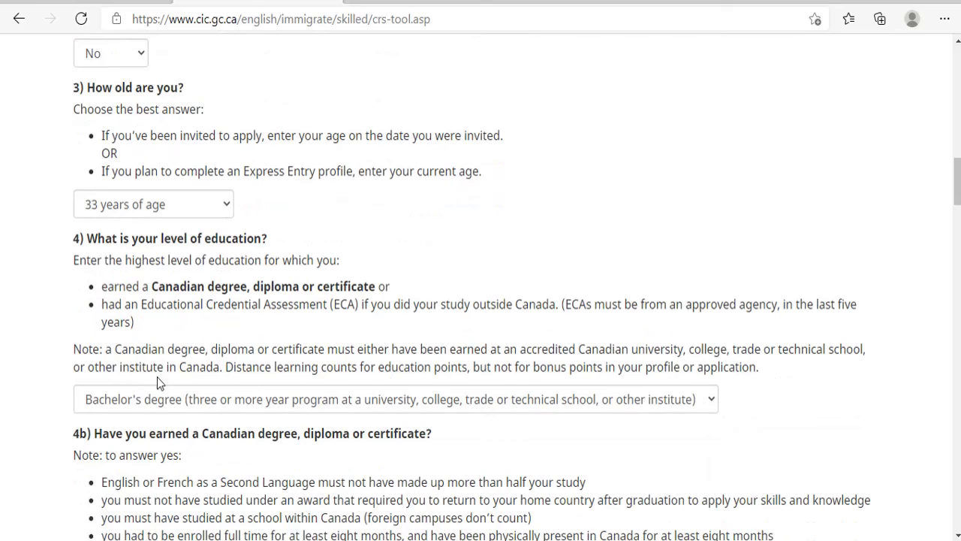
scroll(220, 423, "down", 1)
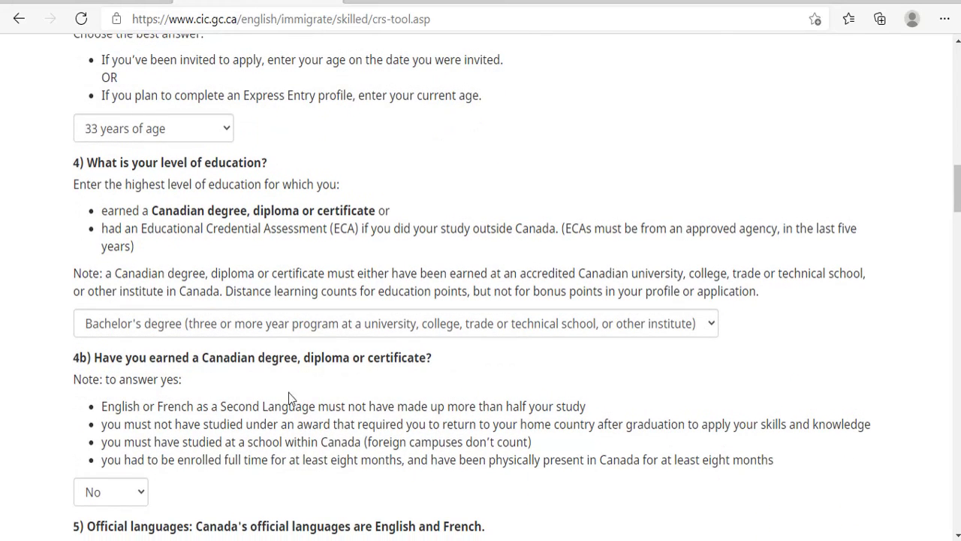
scroll(263, 413, "down", 1)
scroll(188, 416, "down", 2)
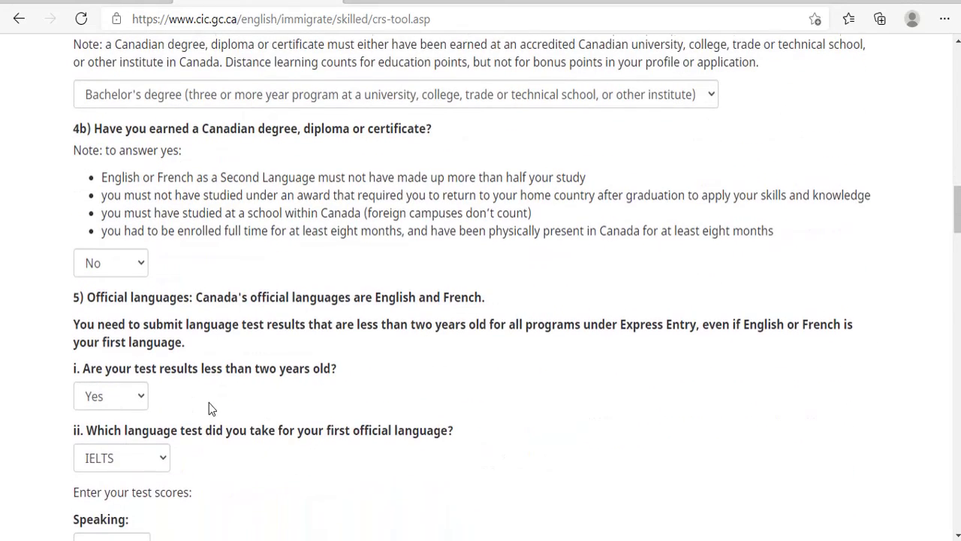
Step: Review the IELTS scores, the second official language answer, and the Canadian and foreign work experience answers
scroll(209, 408, "down", 1)
scroll(236, 447, "down", 2)
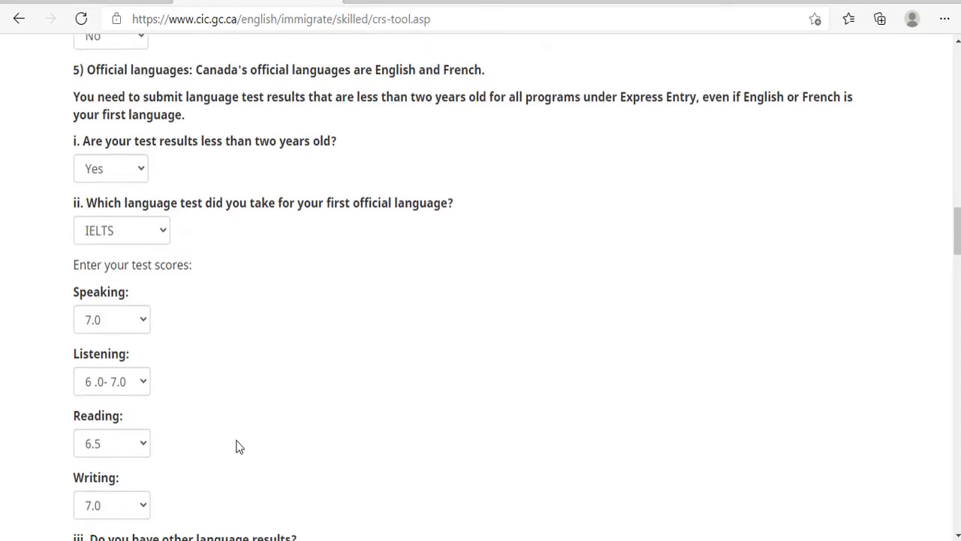
scroll(236, 447, "down", 3)
scroll(211, 429, "up", 2)
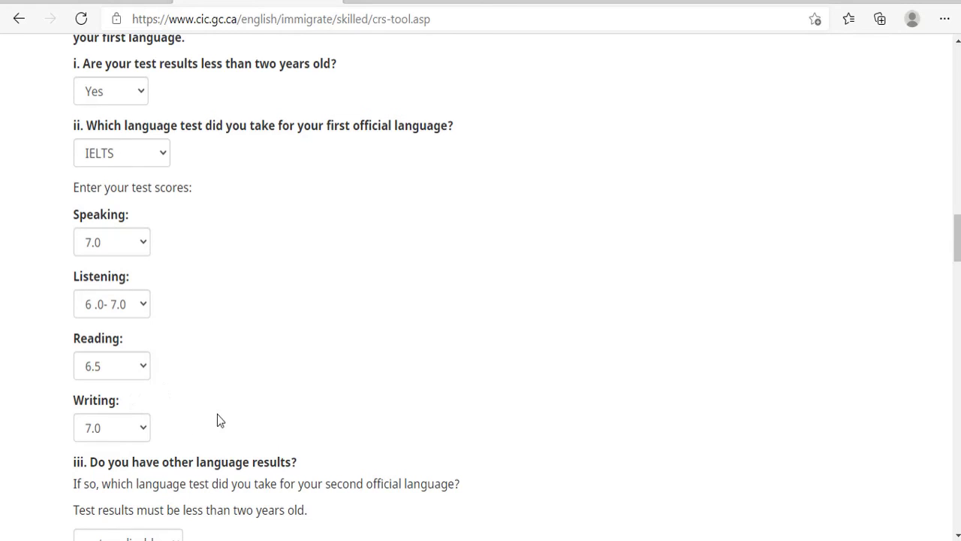
scroll(193, 422, "down", 2)
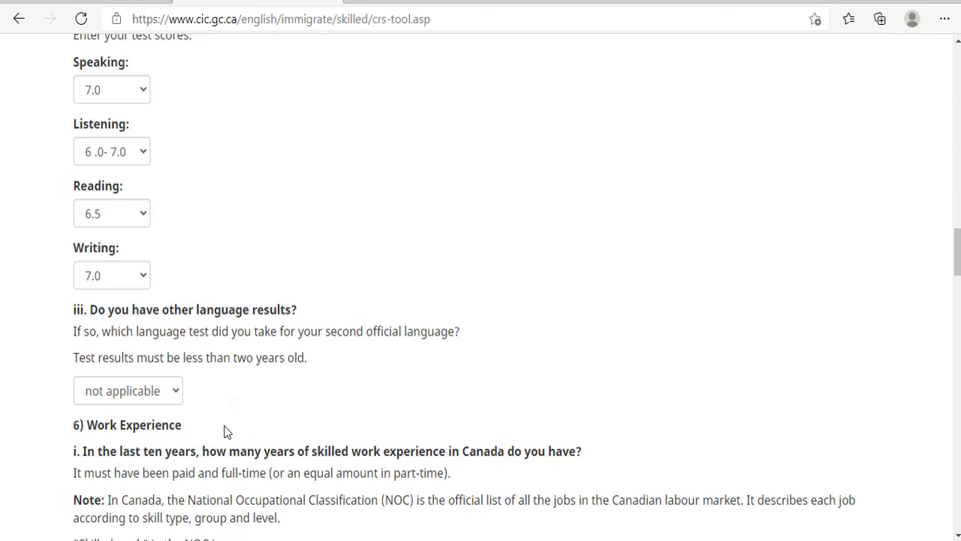
scroll(257, 429, "down", 1)
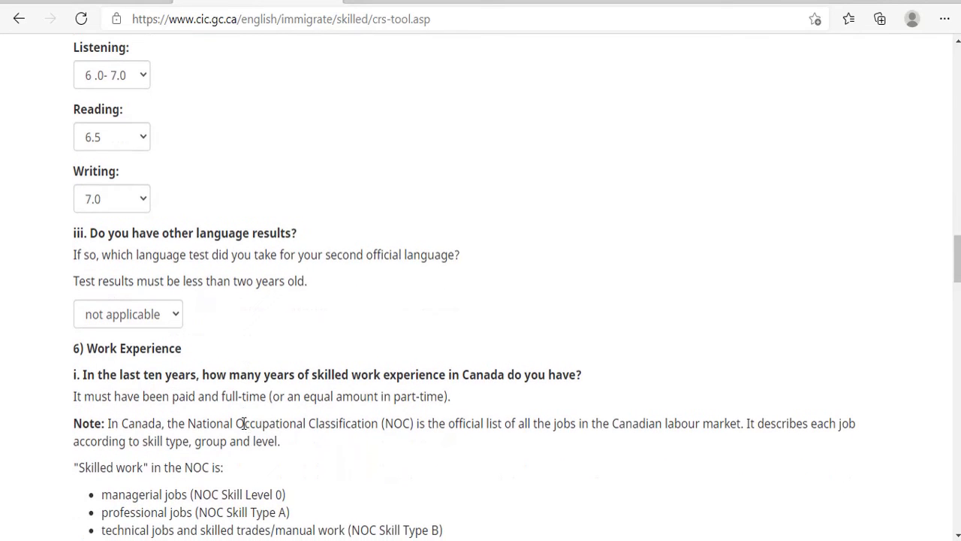
scroll(244, 423, "down", 1)
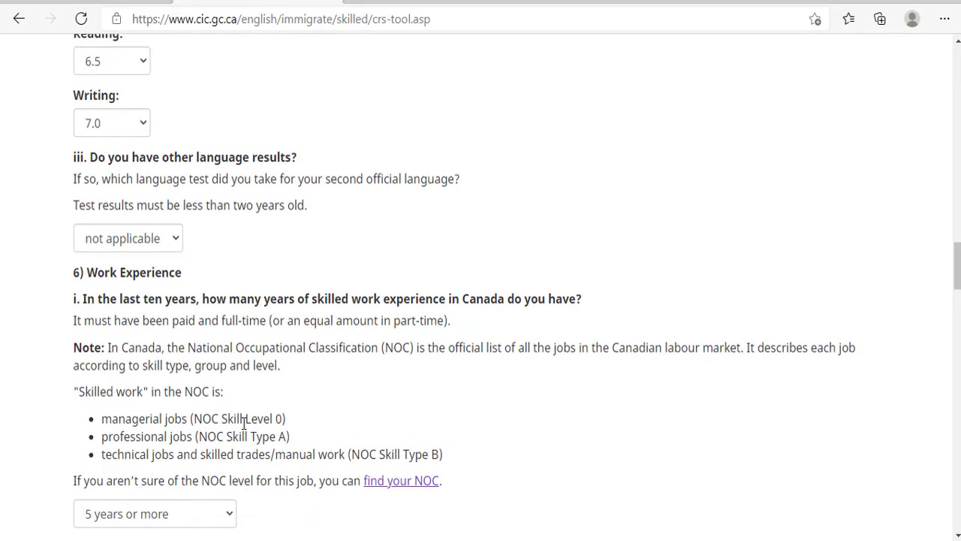
scroll(243, 423, "down", 4)
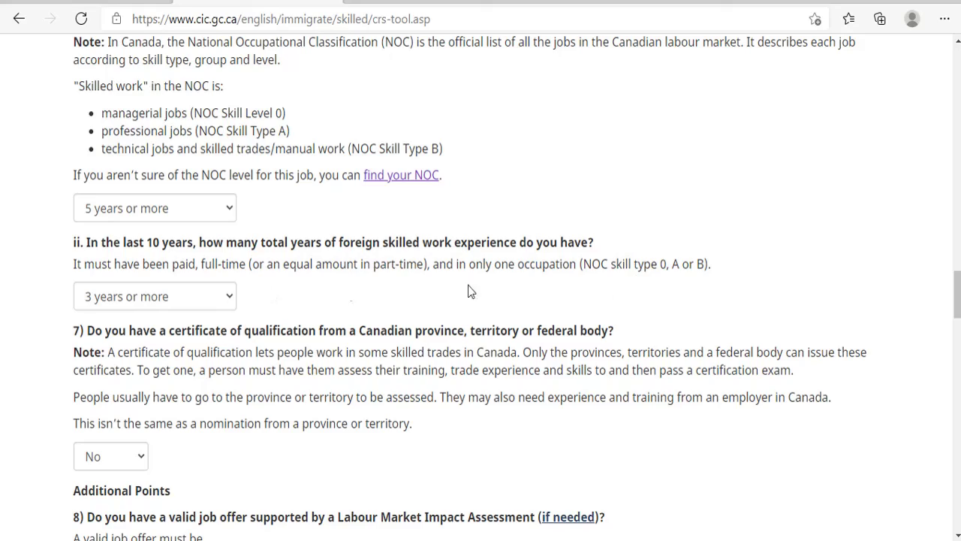
Step: Review the answers on certificate of qualification, job offer, nomination and sibling in Canada, through to the Core/Human capital results
scroll(282, 389, "down", 3)
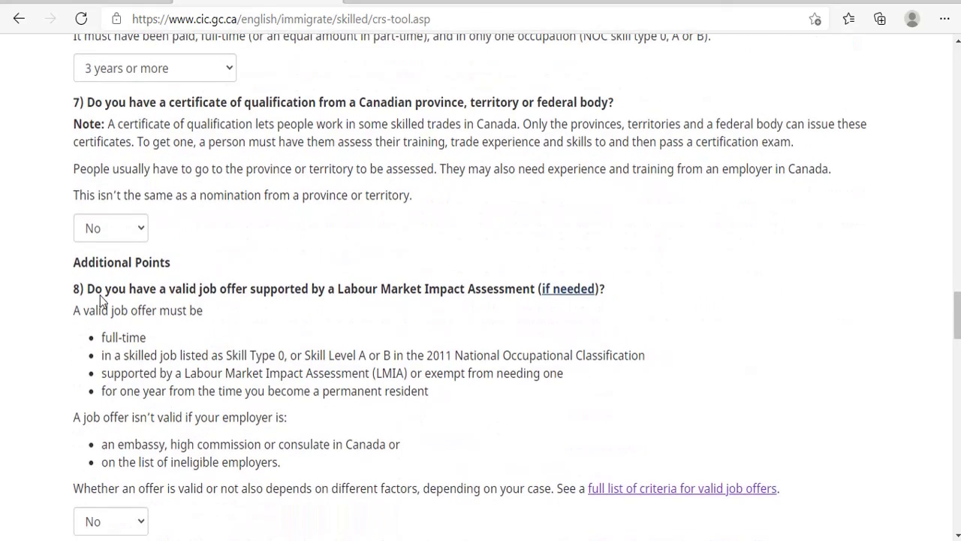
scroll(221, 384, "down", 3)
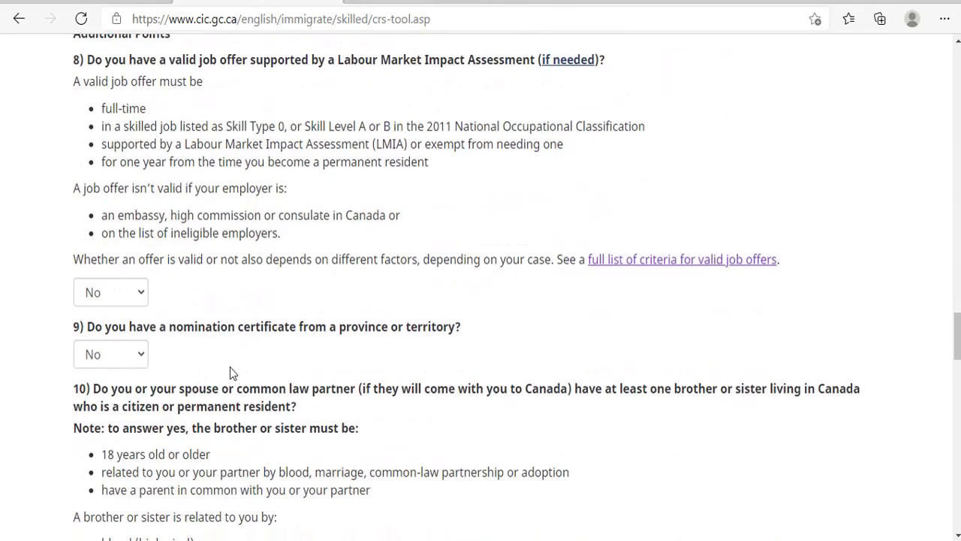
scroll(232, 371, "down", 1)
scroll(232, 372, "down", 3)
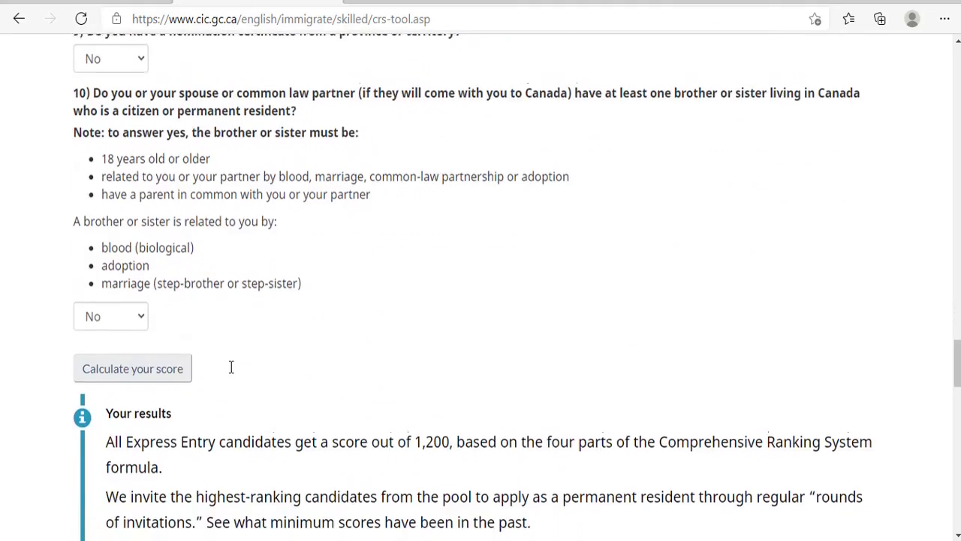
scroll(232, 372, "down", 3)
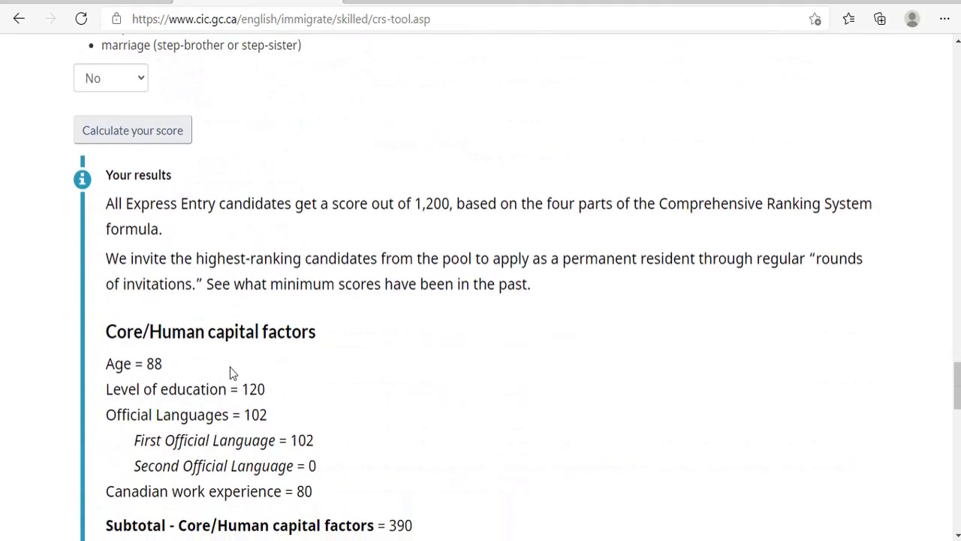
Step: Return to the introduction and highlight the assessed factors in turn: skills, education, language ability, work experience and other factors
scroll(232, 372, "up", 10)
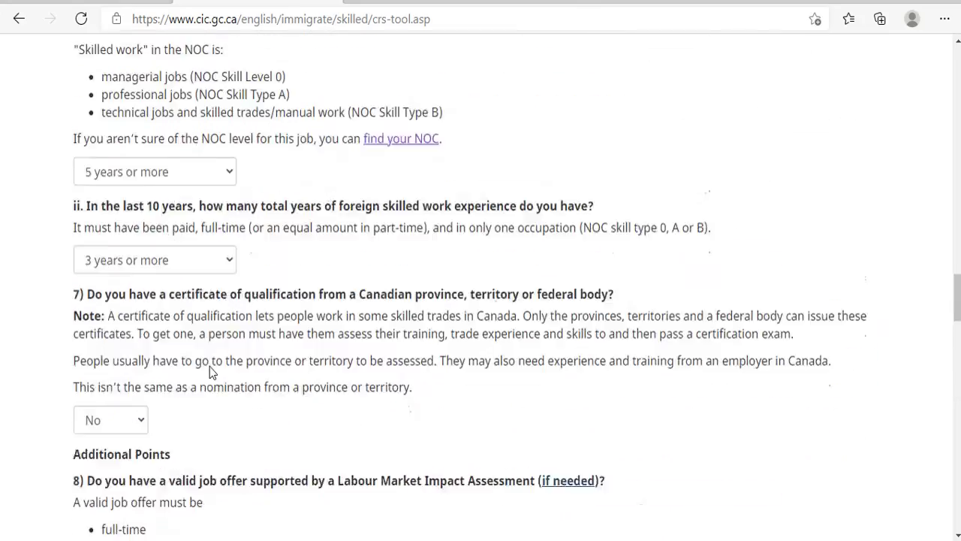
scroll(233, 372, "up", 15)
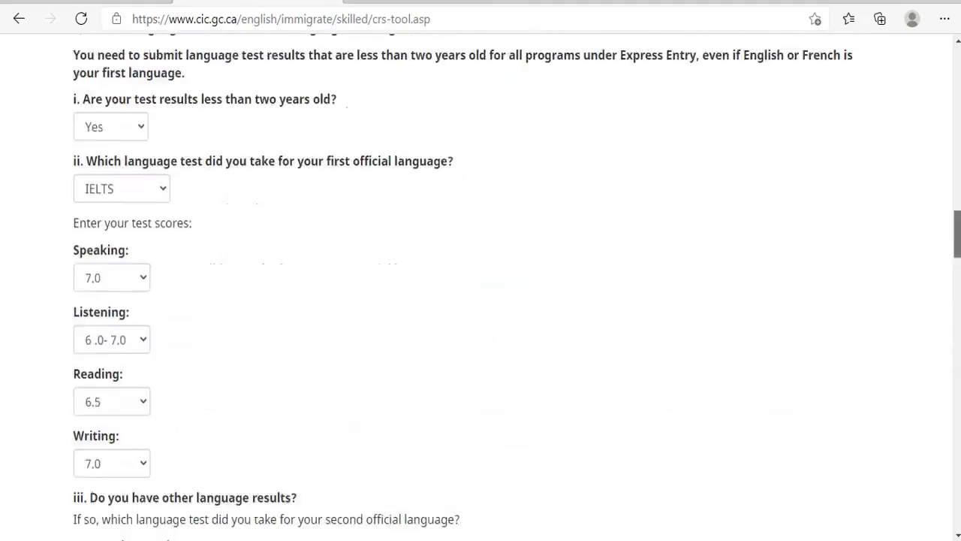
scroll(715, 316, "up", 2)
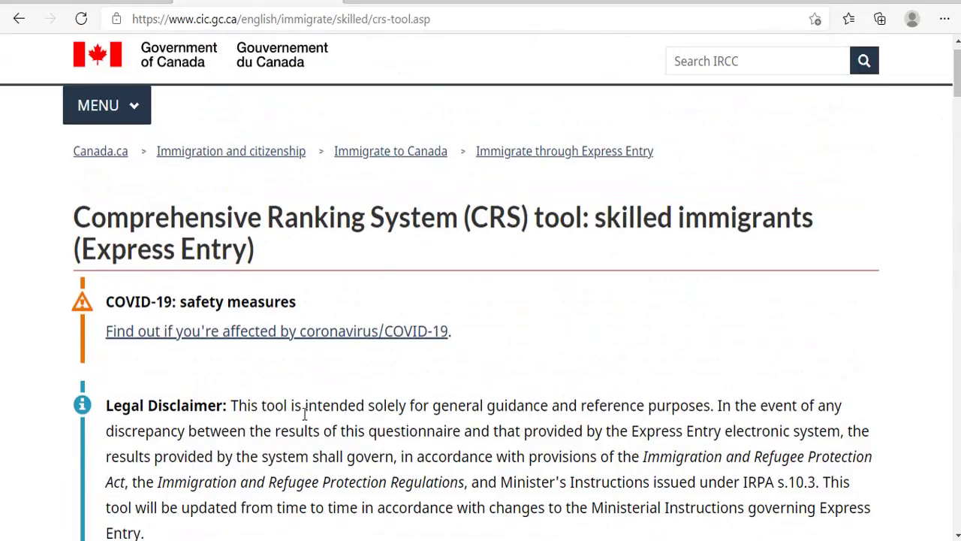
scroll(306, 418, "down", 9)
scroll(233, 306, "up", 2)
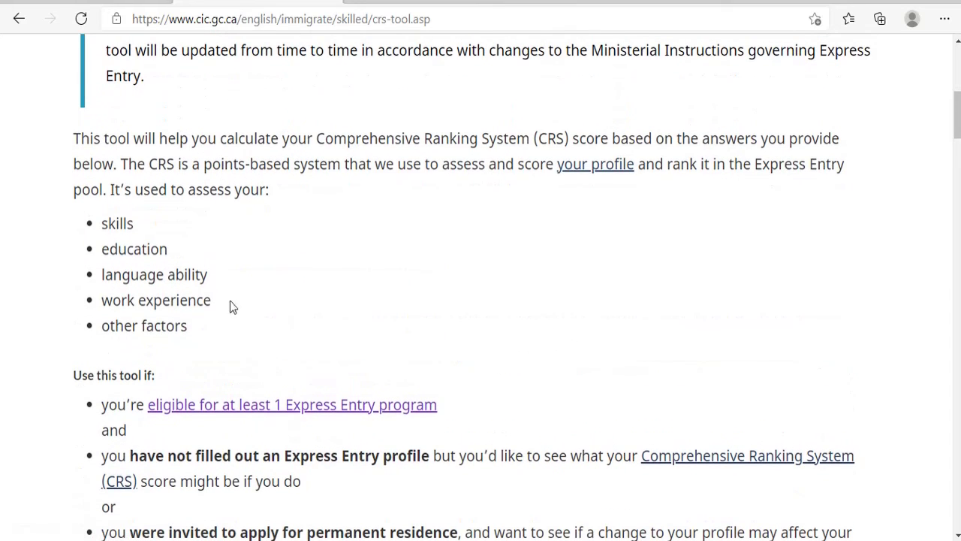
double_click(108, 223)
double_click(105, 251)
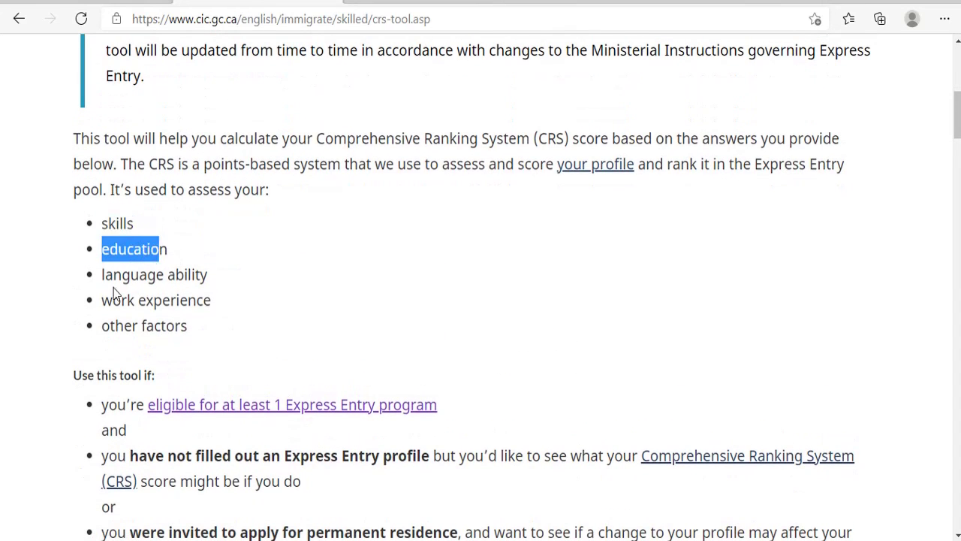
left_click_drag(104, 274, 183, 305)
left_click(116, 303)
left_click_drag(104, 300, 203, 301)
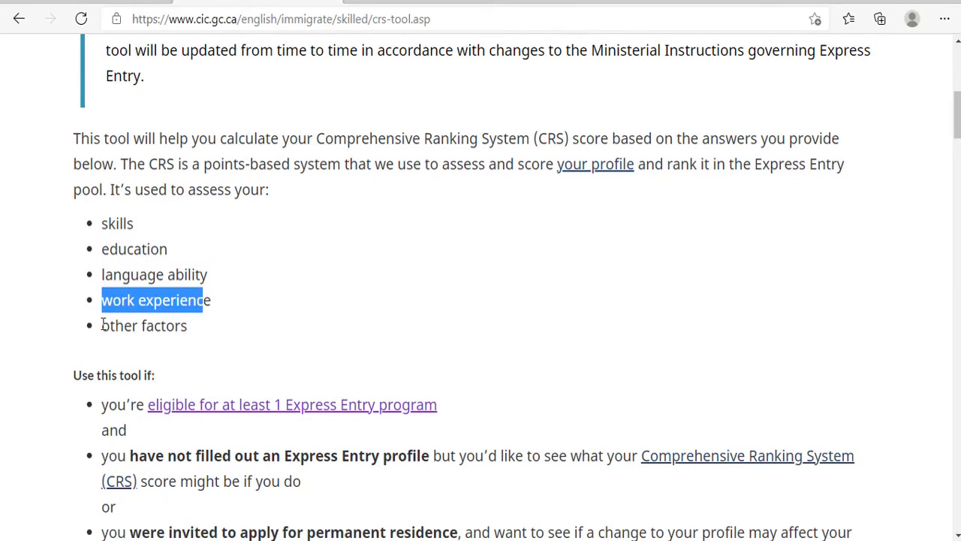
left_click_drag(103, 326, 200, 331)
Step: Look through the whole questionnaire and the results breakdown once more, down to the CRS grand total
scroll(181, 463, "down", 8)
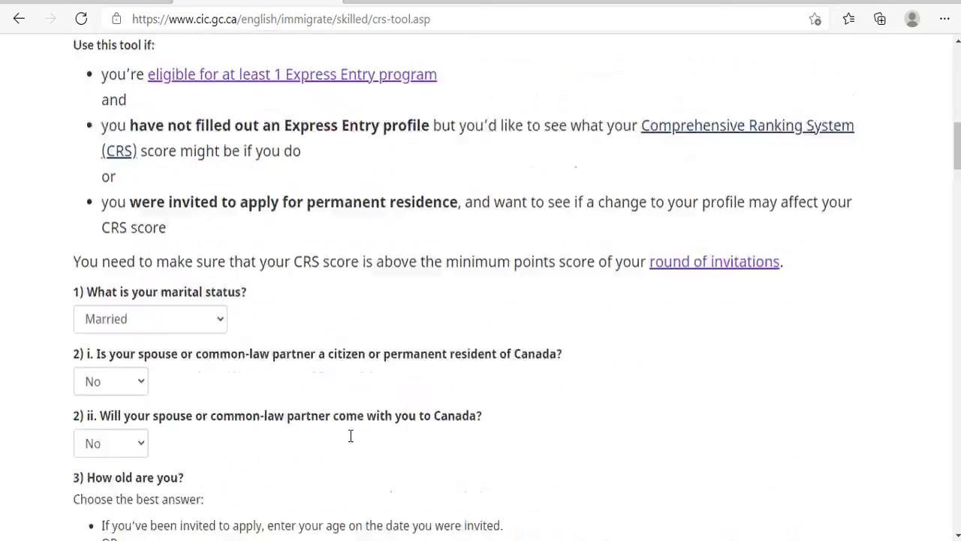
scroll(305, 422, "down", 10)
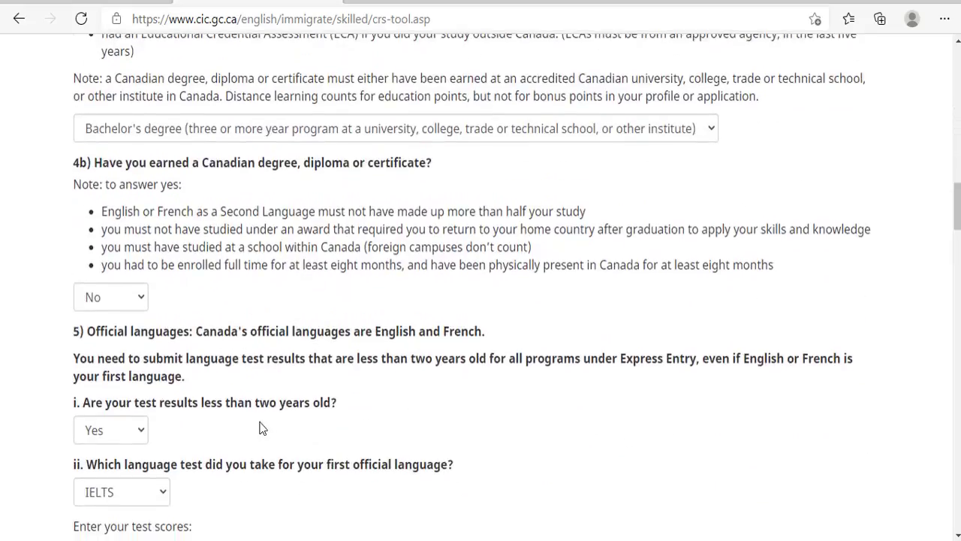
scroll(259, 426, "down", 9)
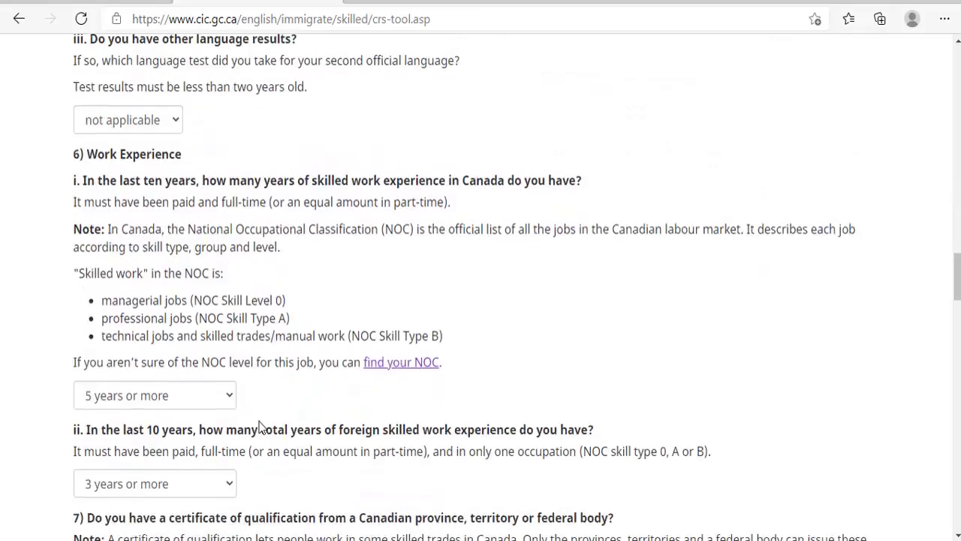
scroll(259, 426, "down", 9)
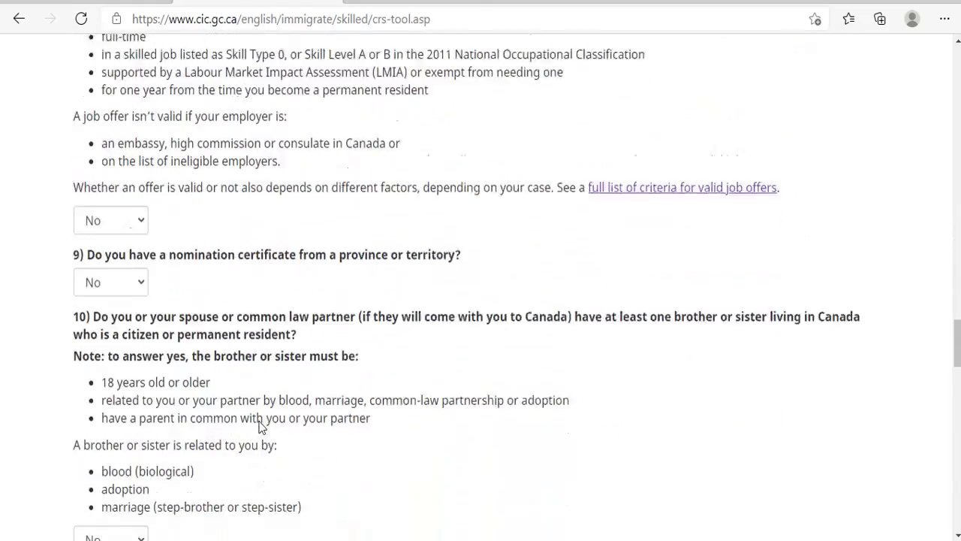
left_click(118, 328)
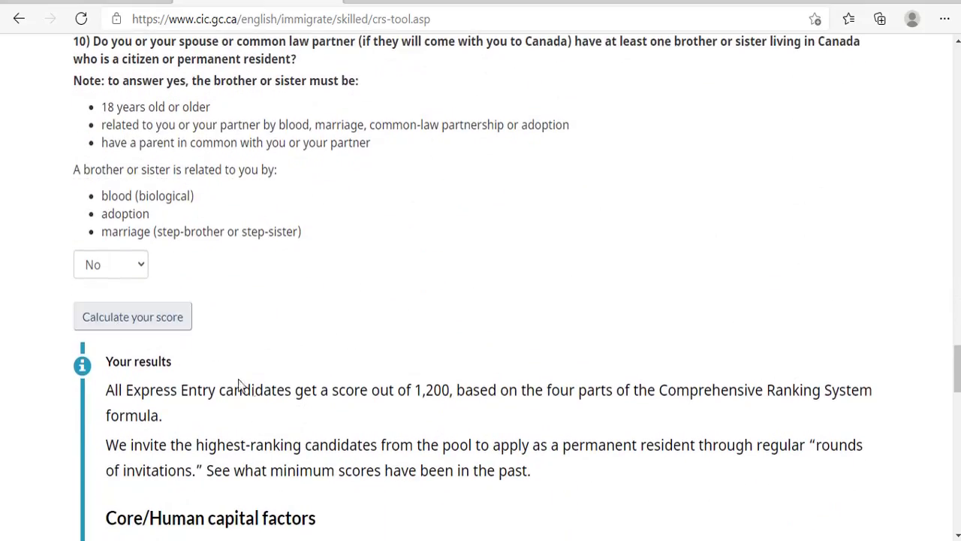
scroll(253, 361, "down", 2)
scroll(295, 404, "down", 9)
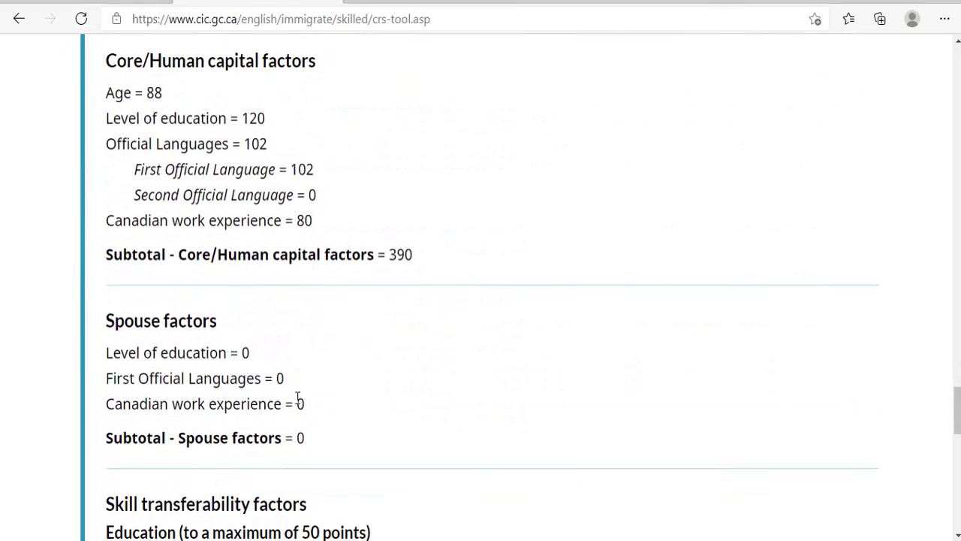
scroll(296, 403, "down", 8)
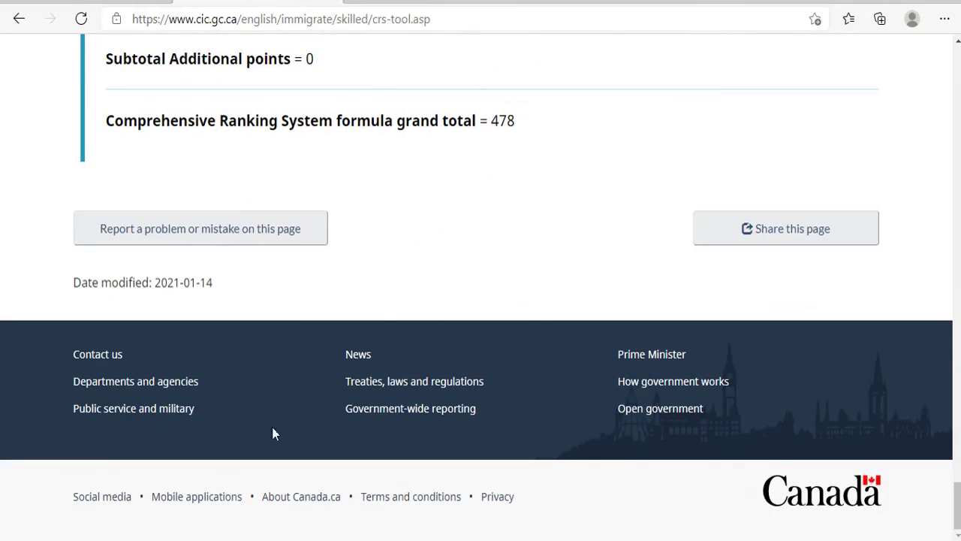
Step: Return from the results to the "Use this tool if" conditions above the marital status question
scroll(346, 372, "up", 15)
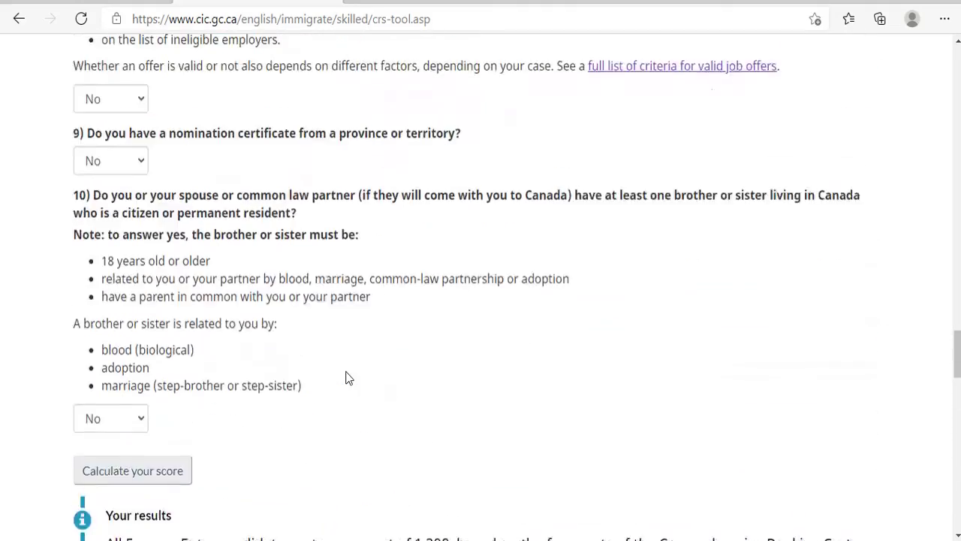
scroll(347, 377, "up", 20)
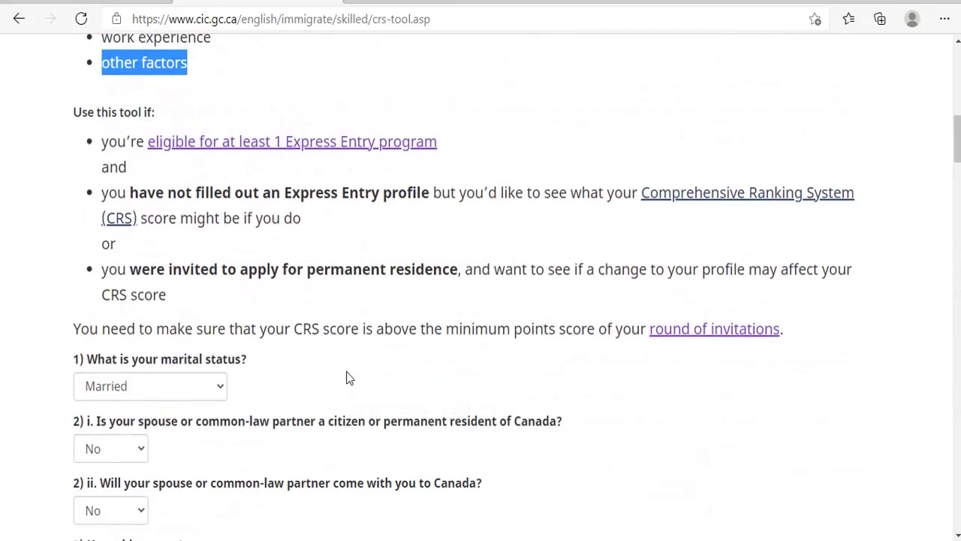
scroll(351, 379, "up", 10)
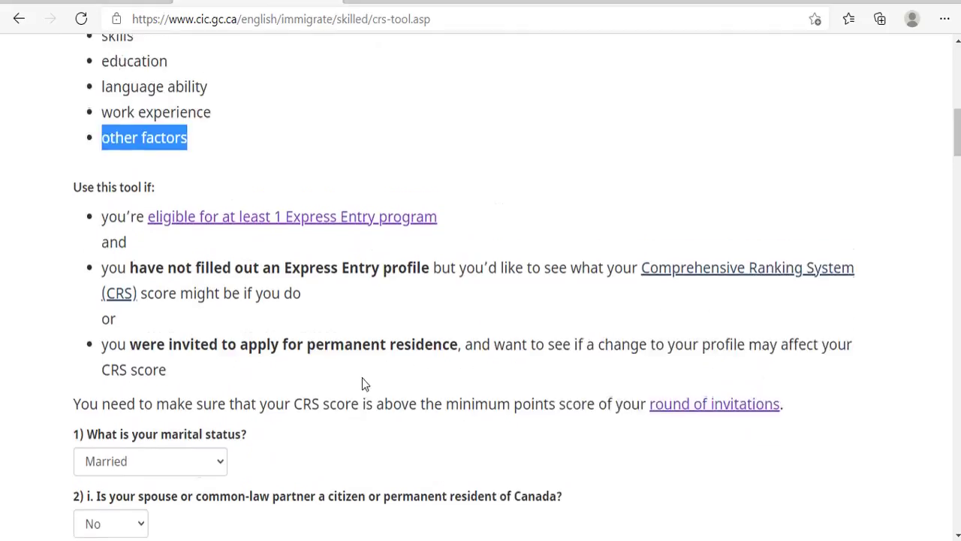